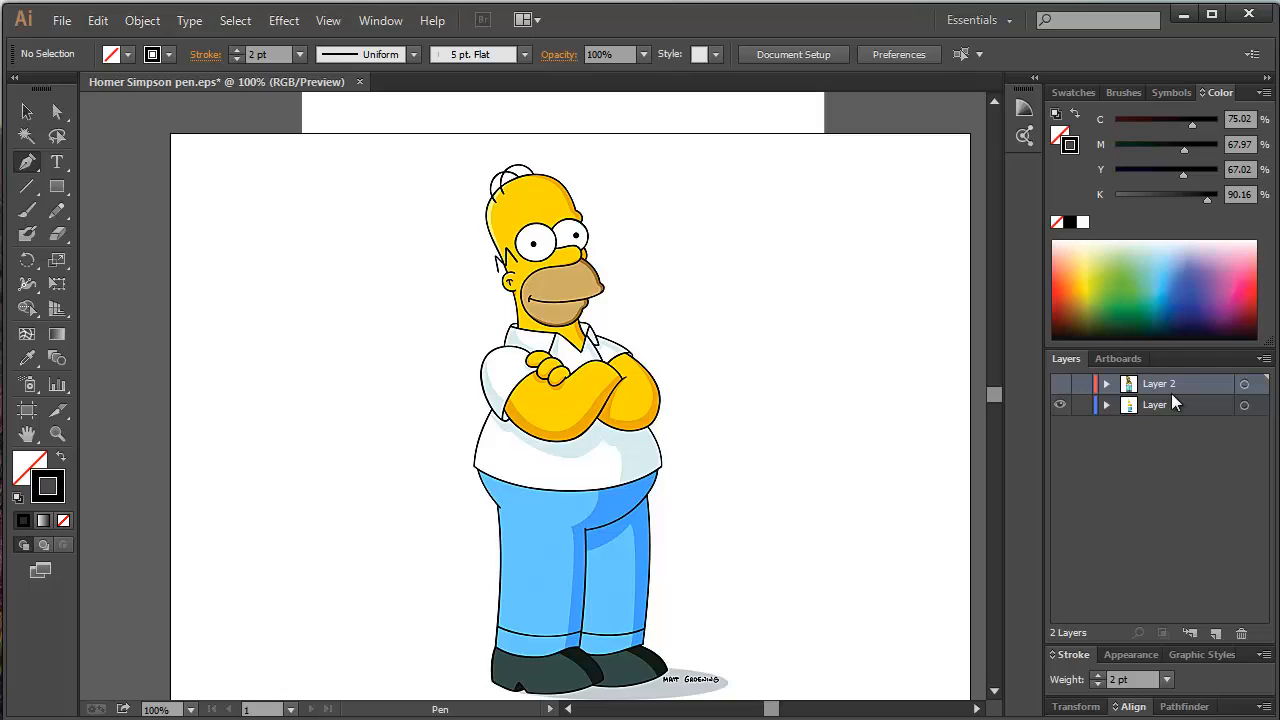
Add a new layer directly above Layer 1 and lock Layer 1.
click(1174, 402)
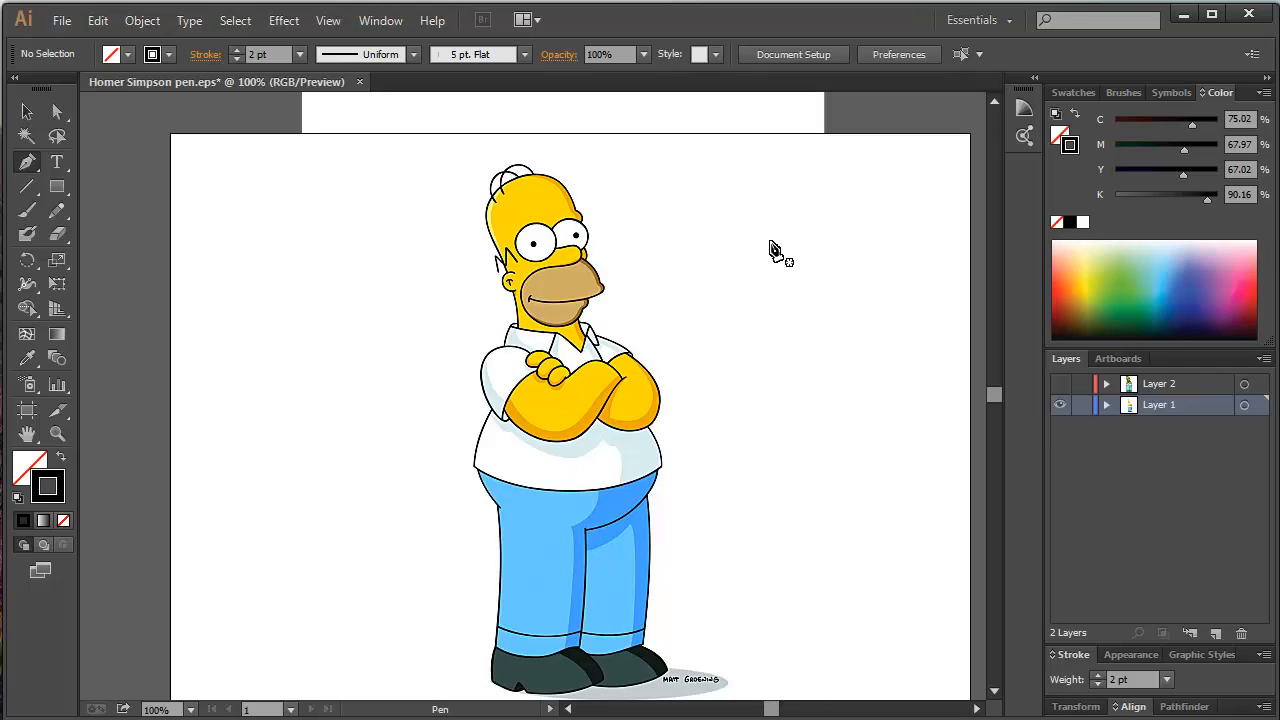
click(61, 21)
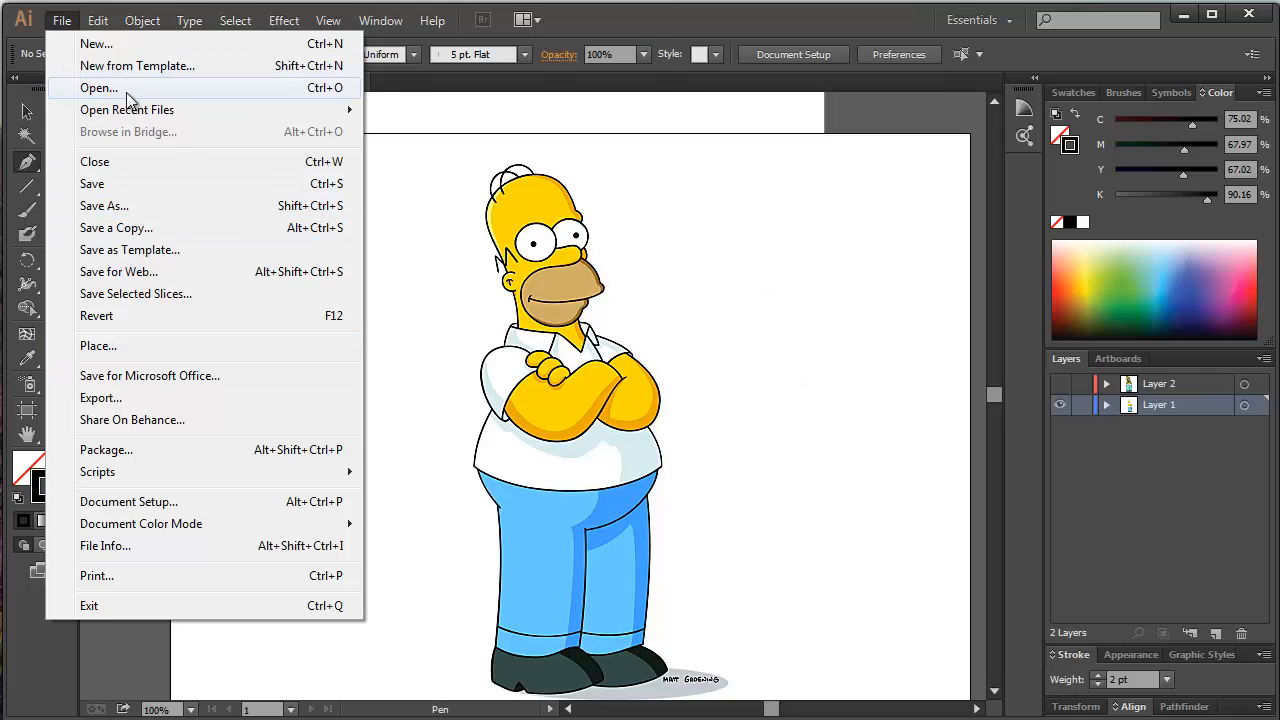
click(533, 108)
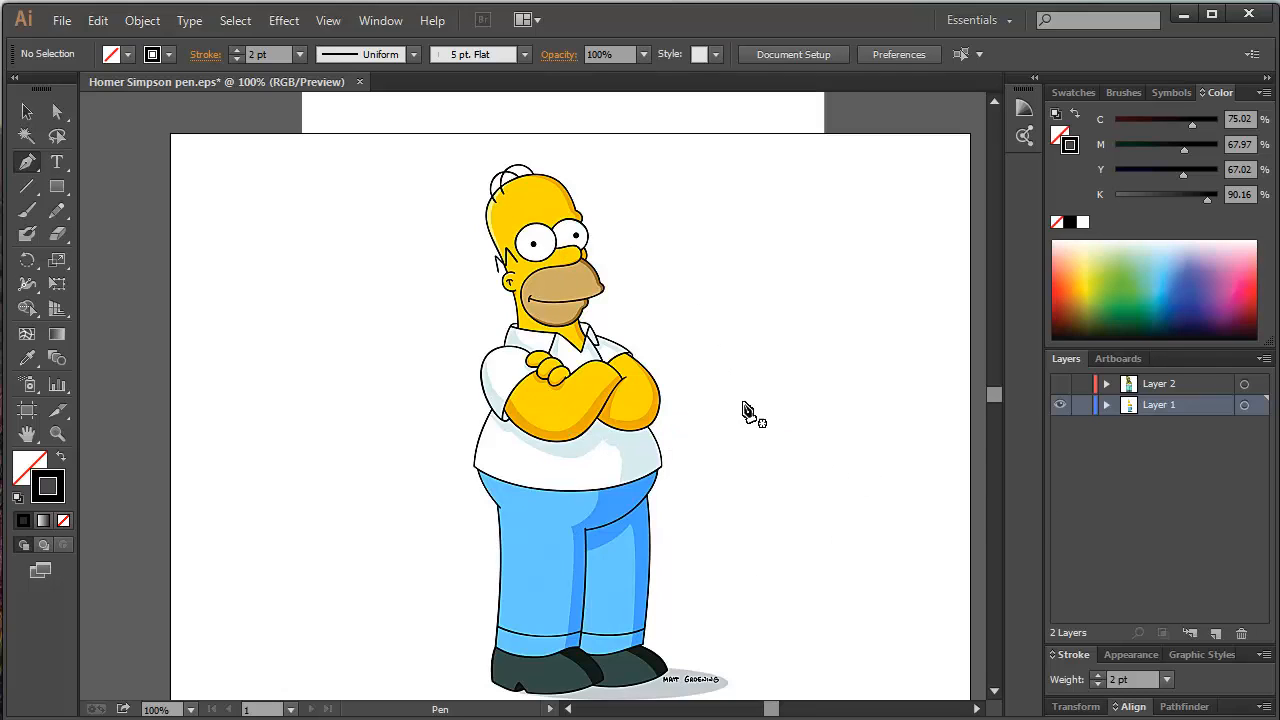
click(1217, 632)
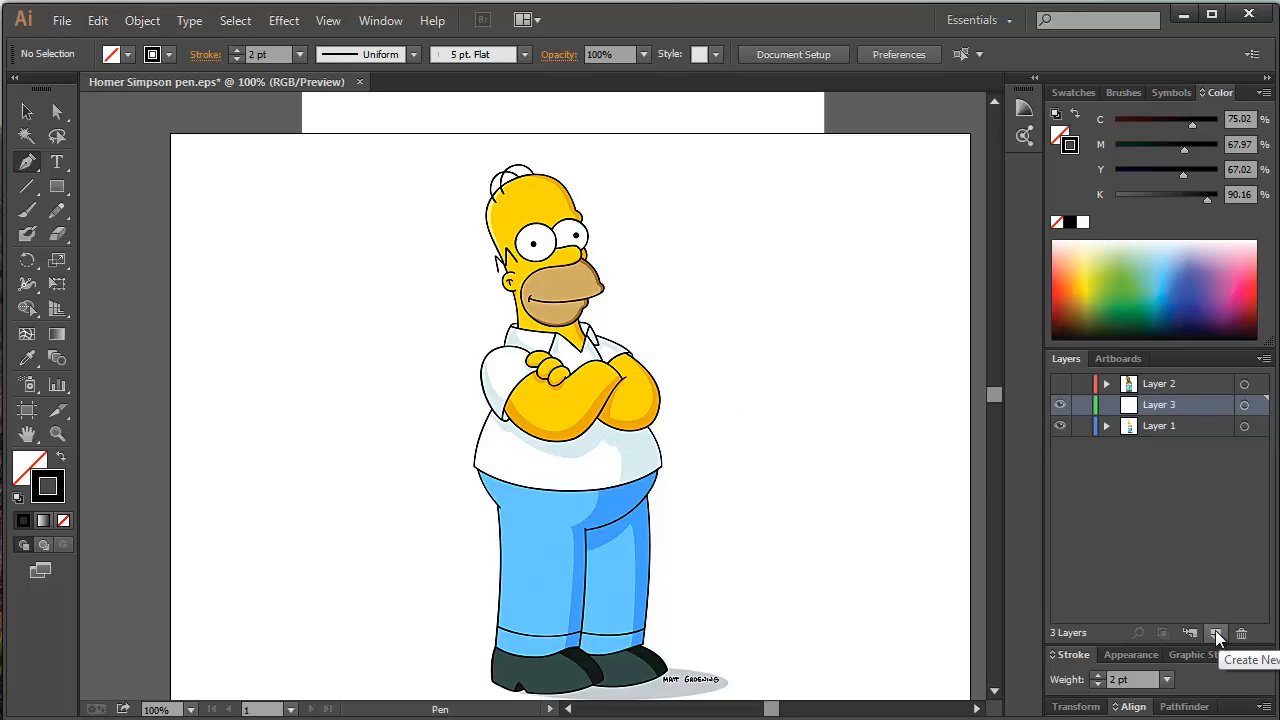
click(1157, 425)
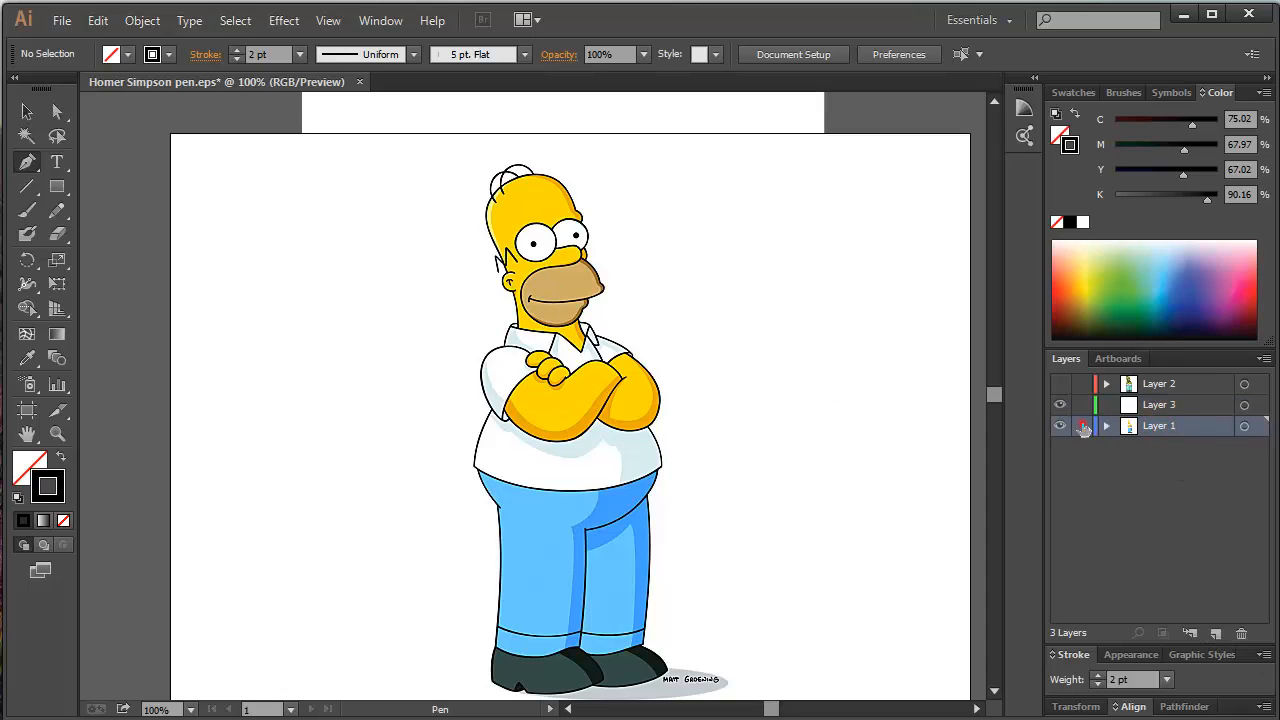
click(1082, 426)
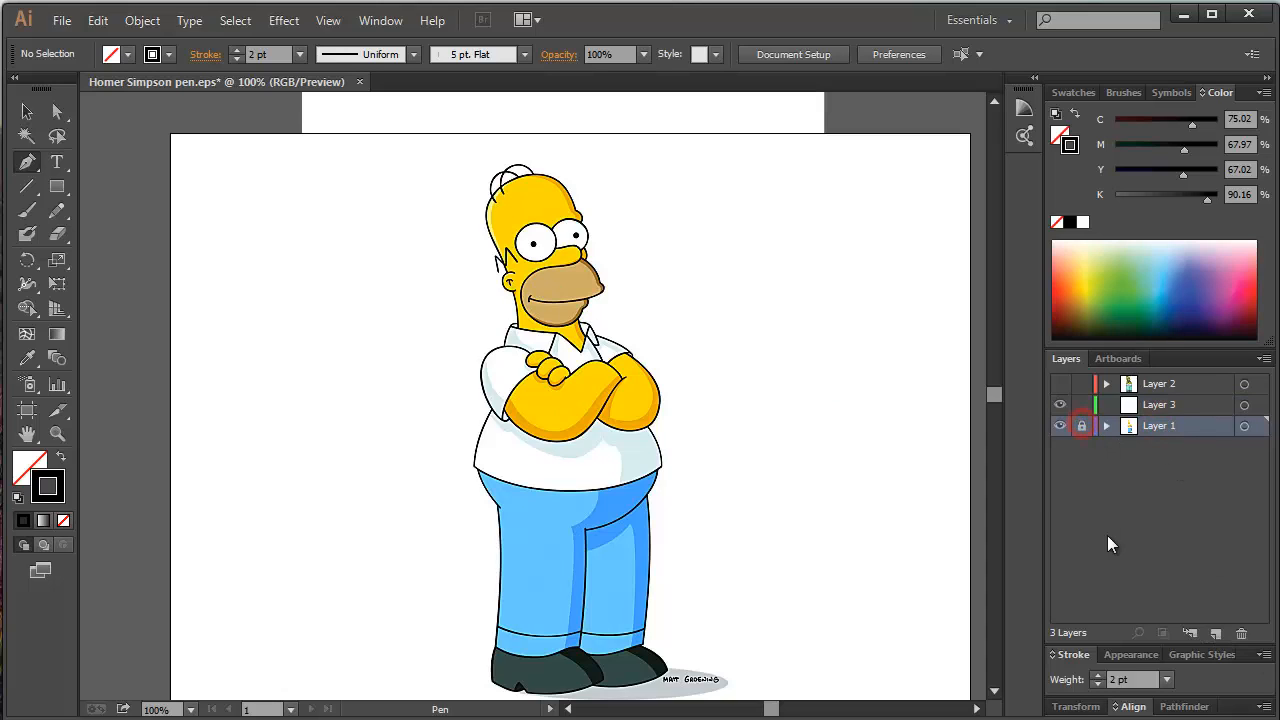
Try moving the Homer image with Layer 1 locked and unlocked, undo the moves and relock Layer 1.
click(22, 110)
drag(588, 366, 770, 452)
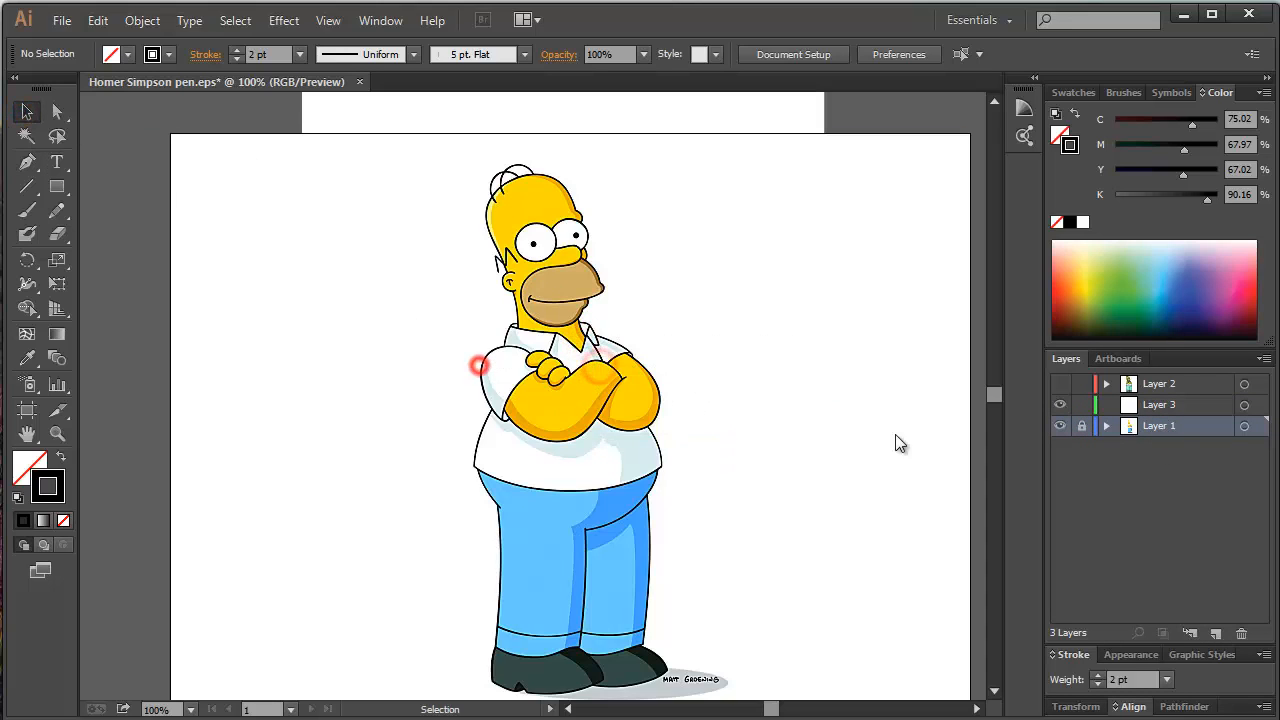
click(1082, 426)
drag(643, 351, 835, 313)
drag(743, 360, 529, 399)
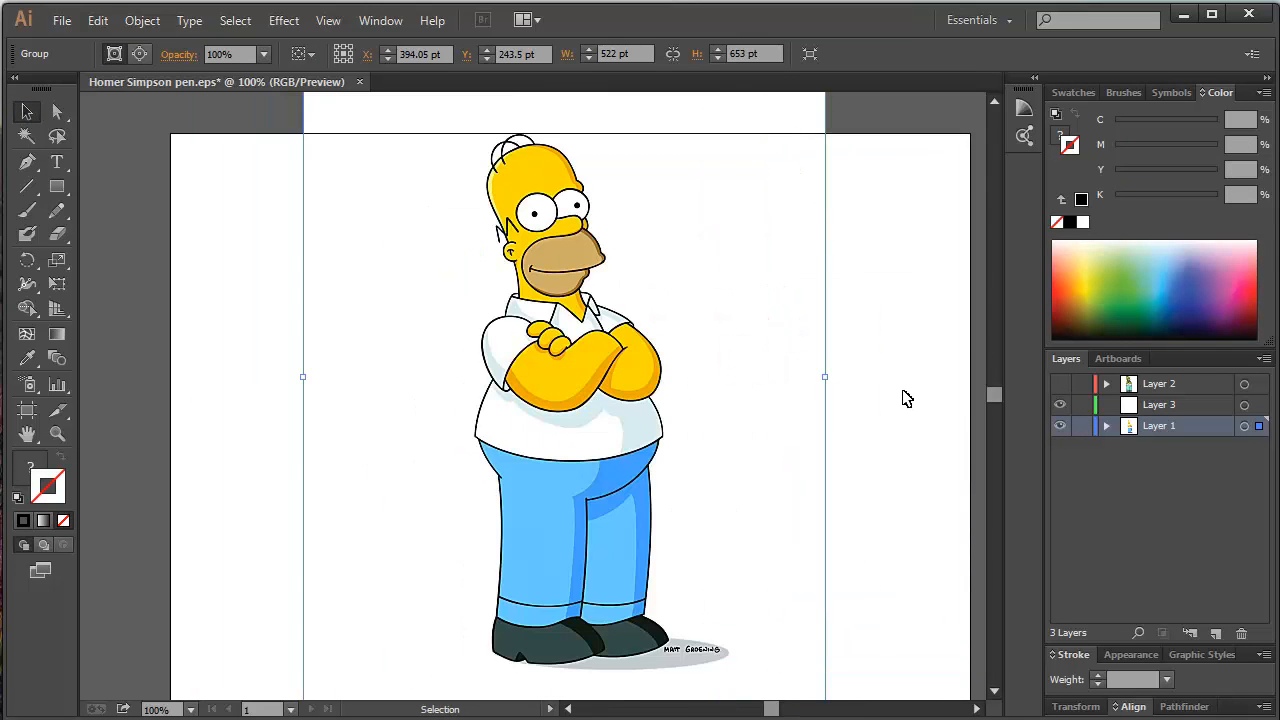
key(ctrl+z)
key(ctrl+z)
key(ctrl+z)
key(ctrl+z)
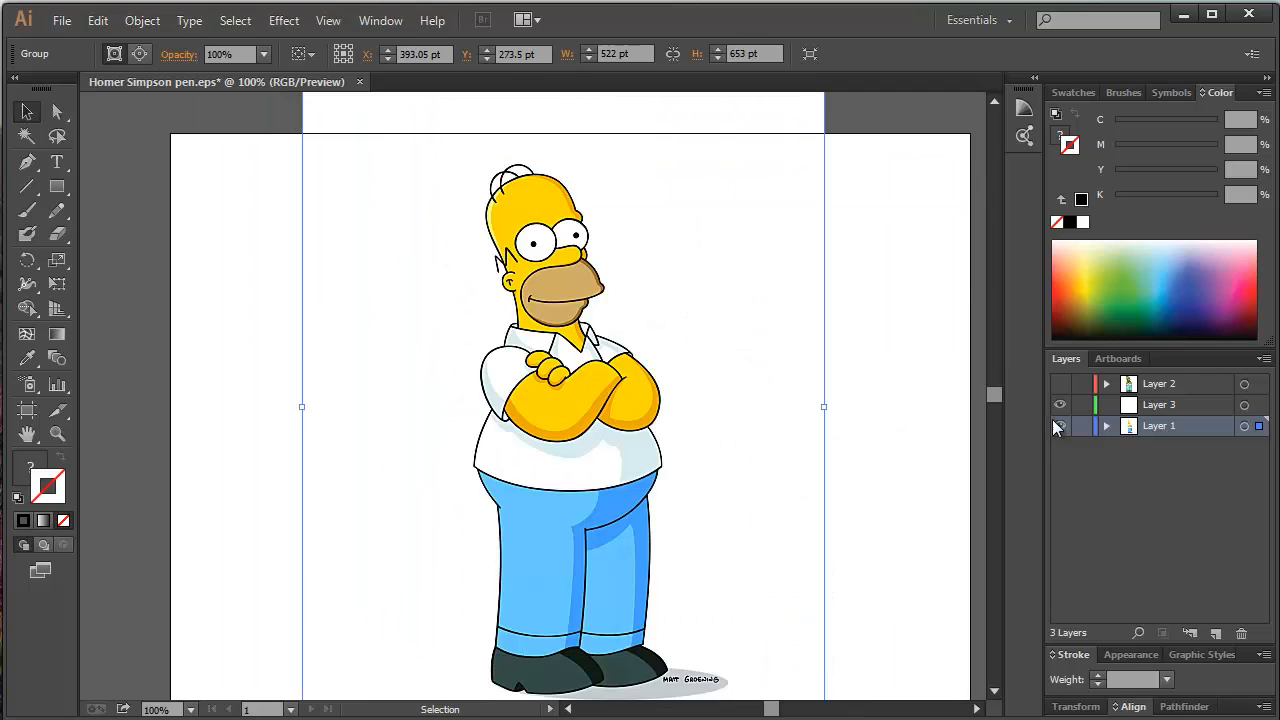
click(1081, 426)
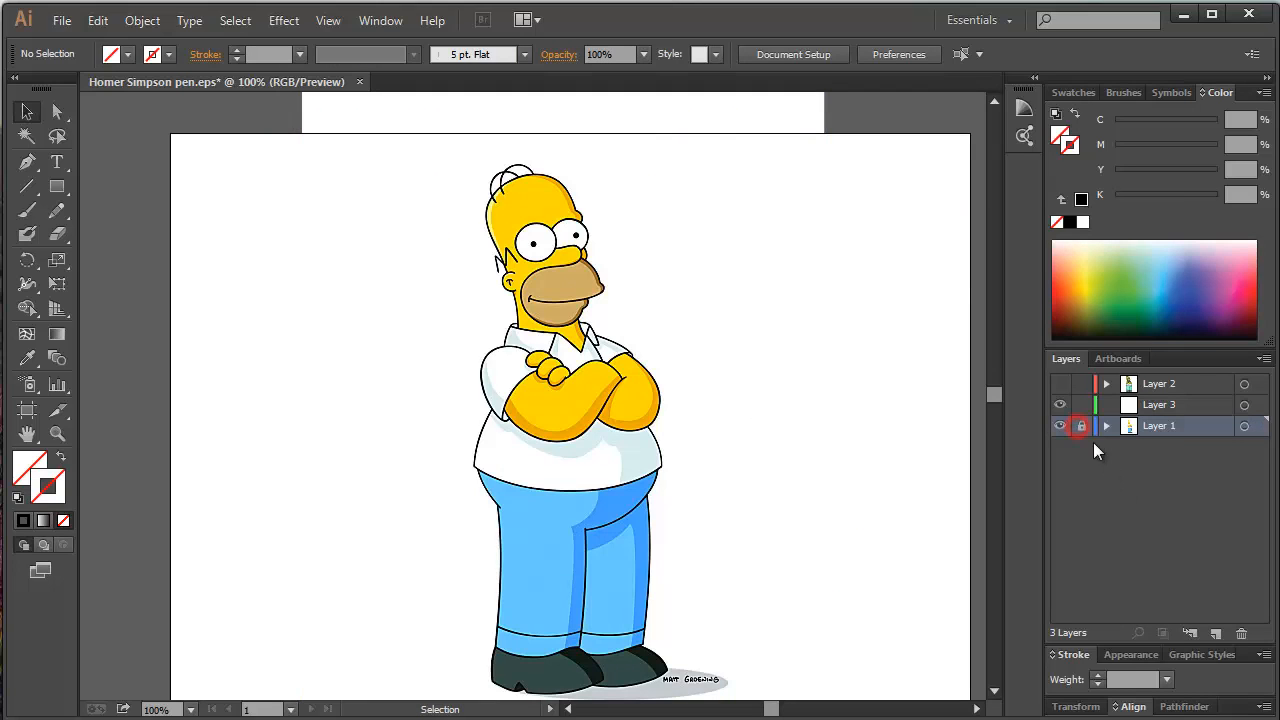
Dim the images on Layer 1 to 50% in its layer options.
click(1151, 385)
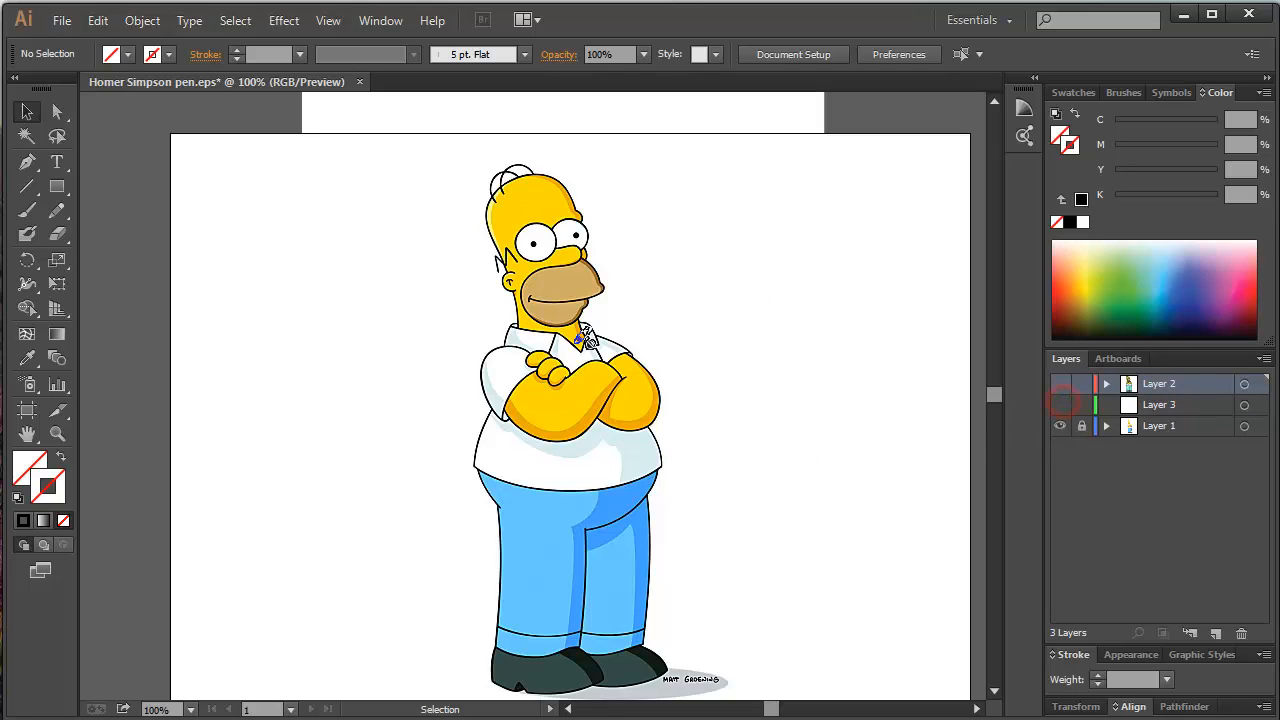
double_click(1129, 427)
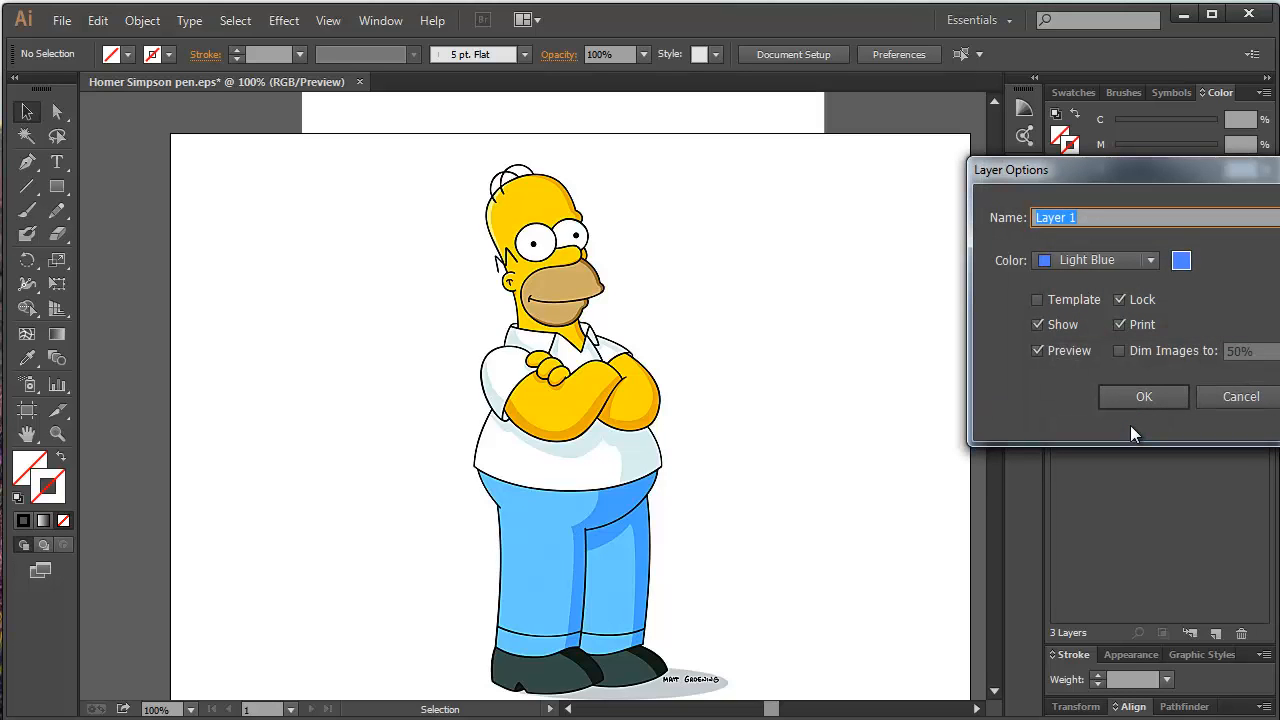
click(1226, 398)
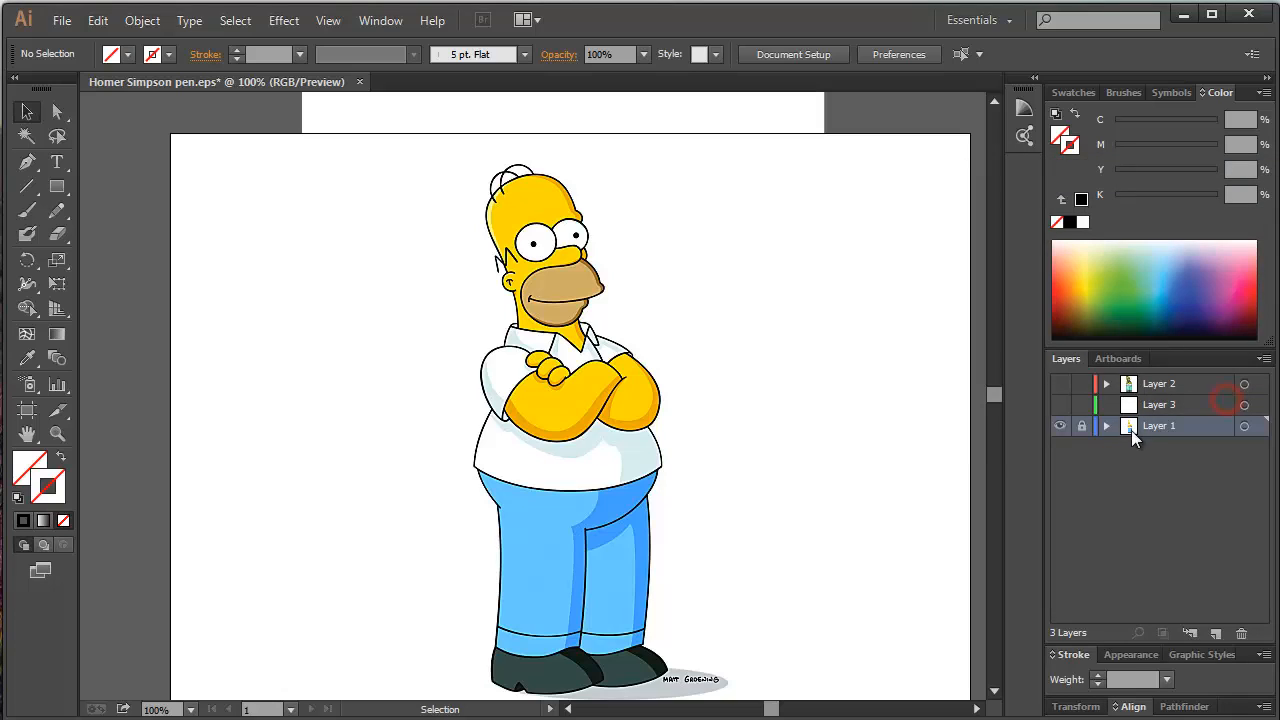
double_click(1129, 425)
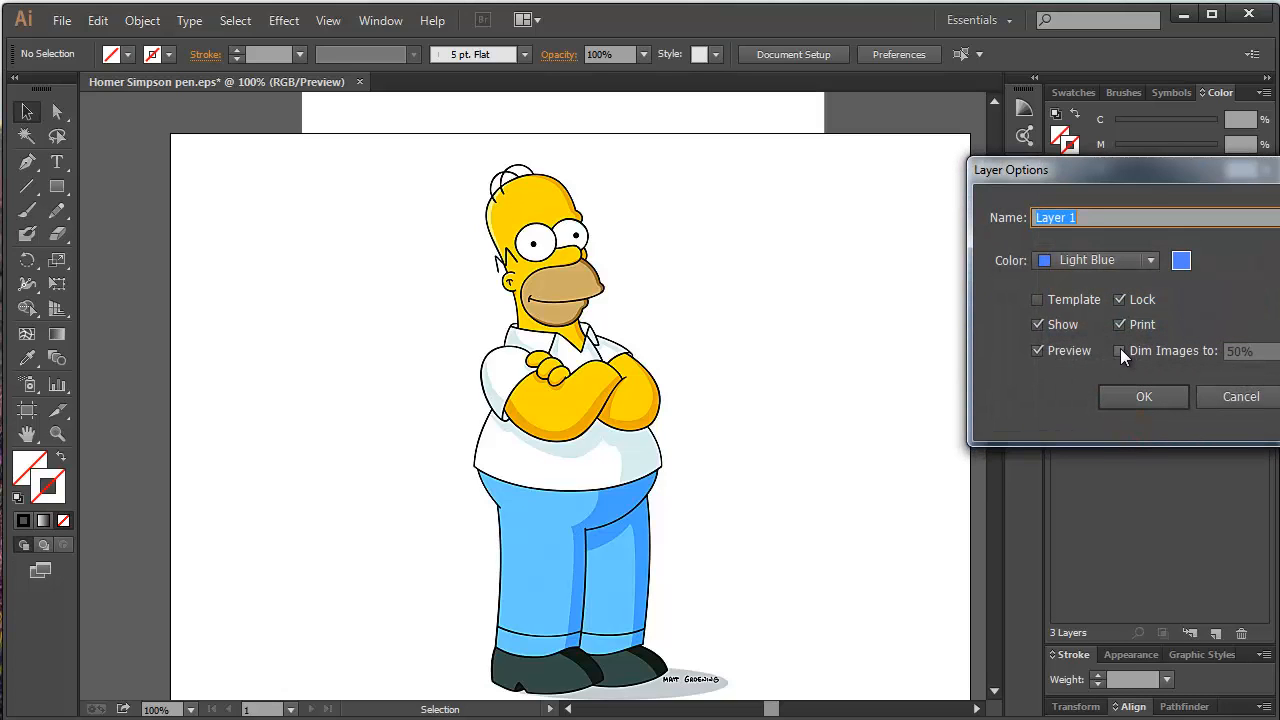
click(1120, 350)
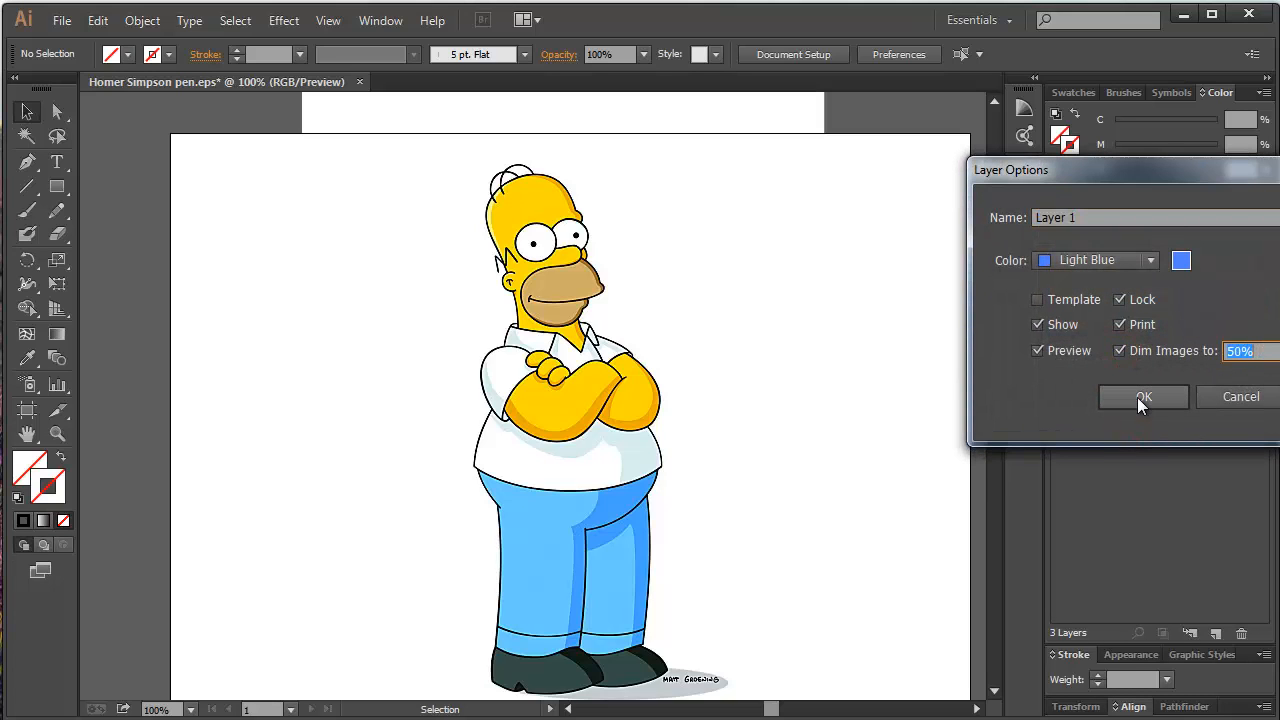
click(1136, 396)
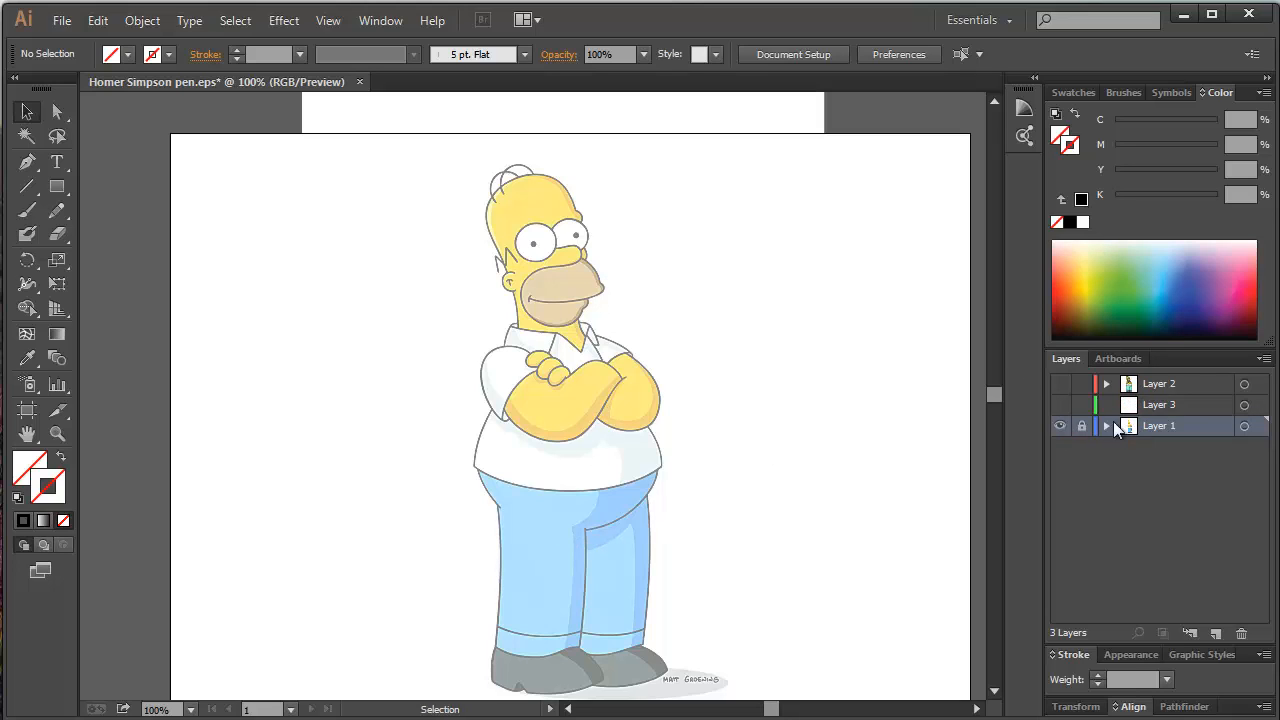
Switch between the Pen and Direct Selection tools, ending with the Pen tool active.
click(28, 163)
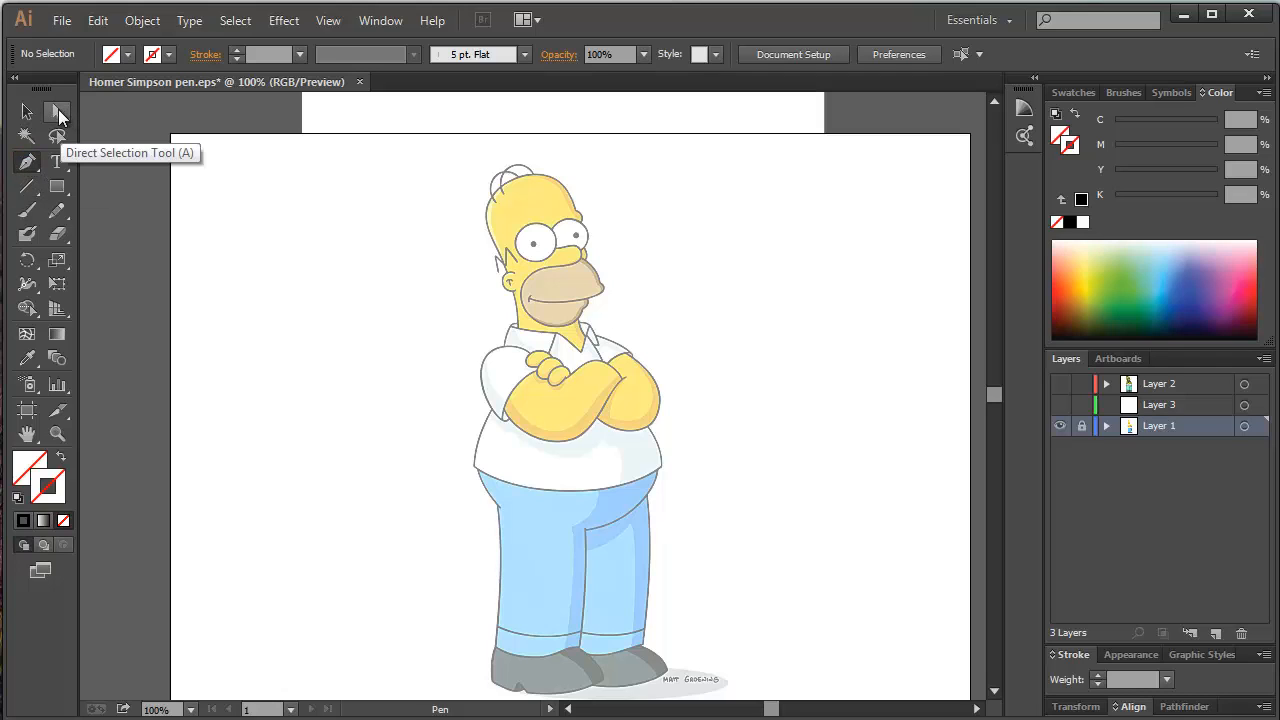
click(58, 114)
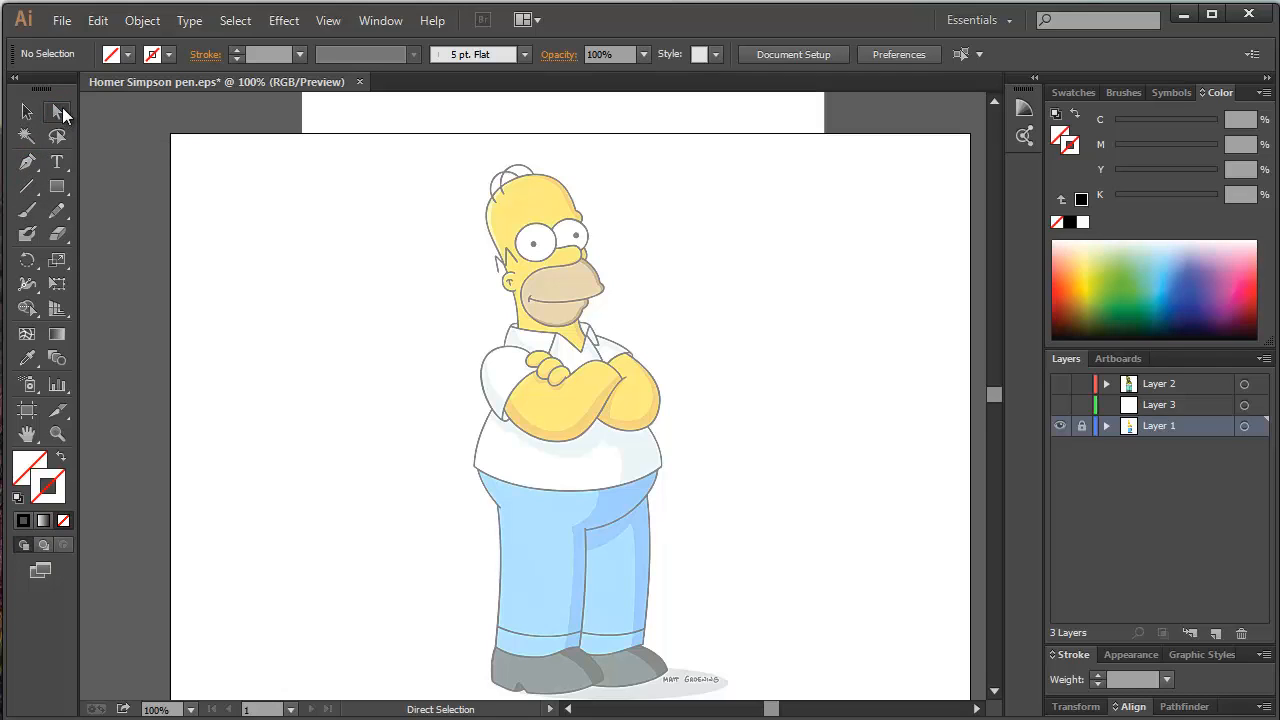
key(p)
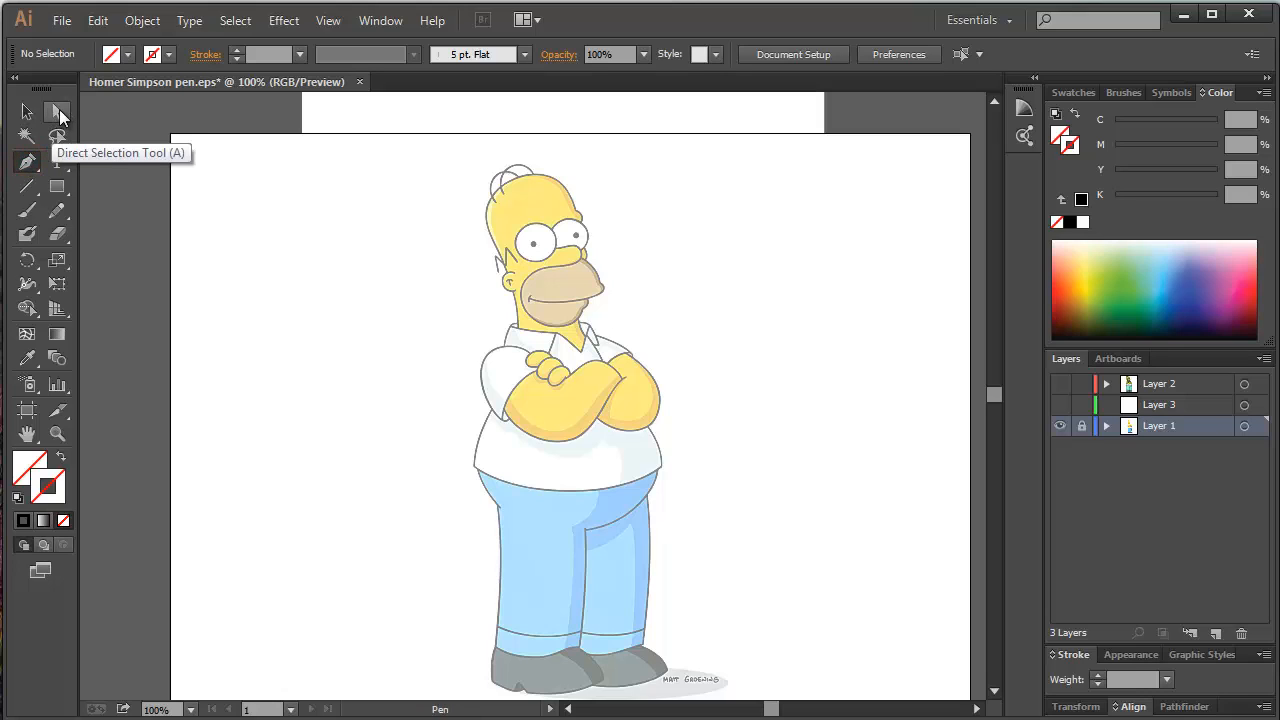
click(59, 113)
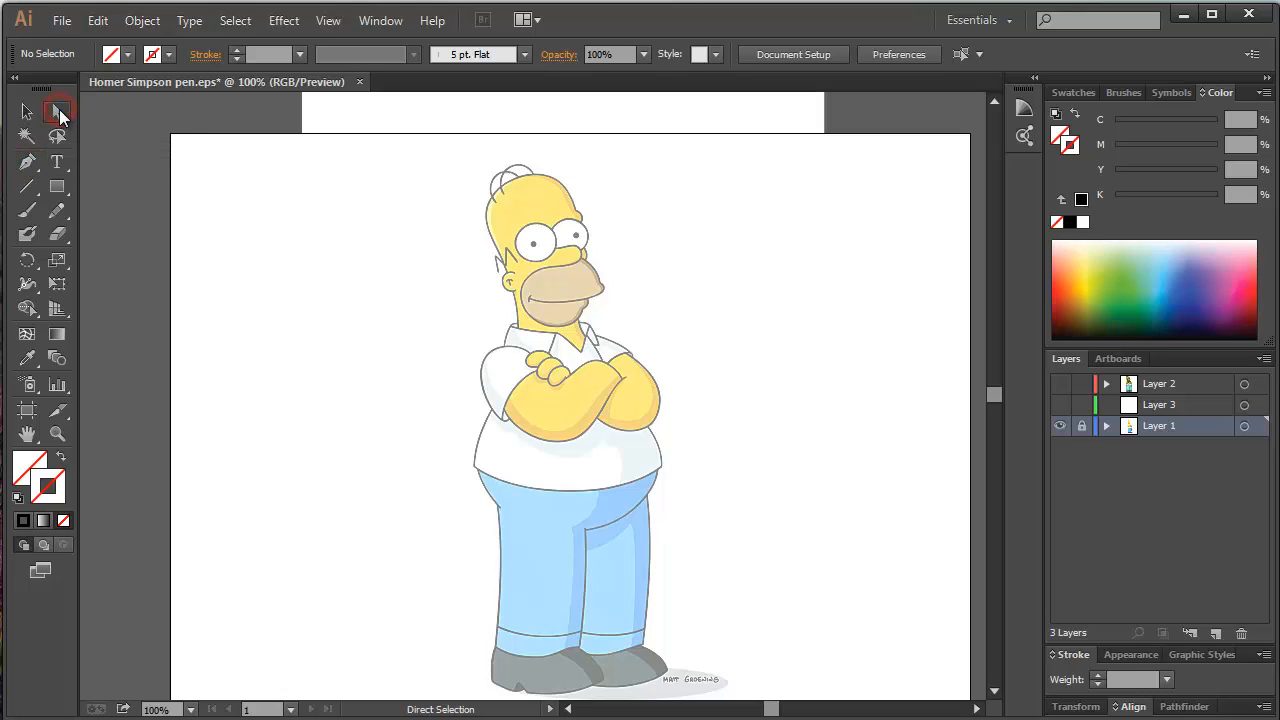
click(57, 110)
key(p)
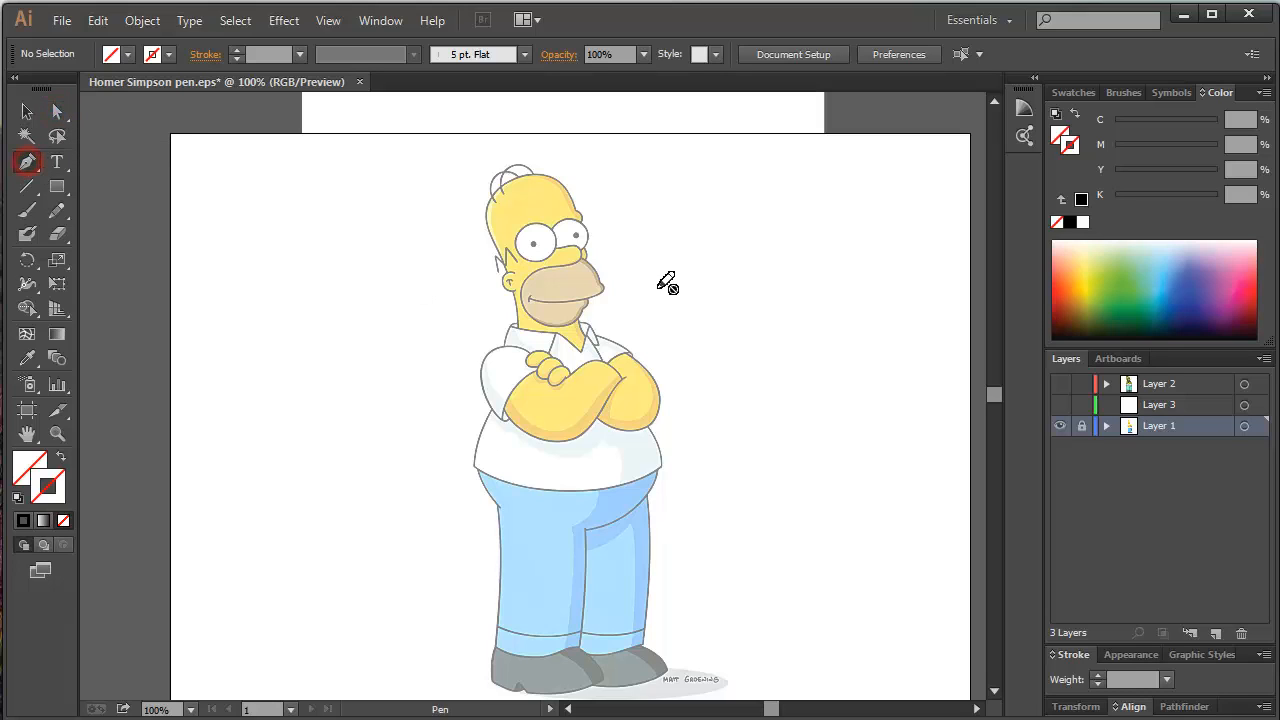
Preview Layer 2 and hide it again, and move the visible Layer 3 to the top of the layer stack.
click(1060, 384)
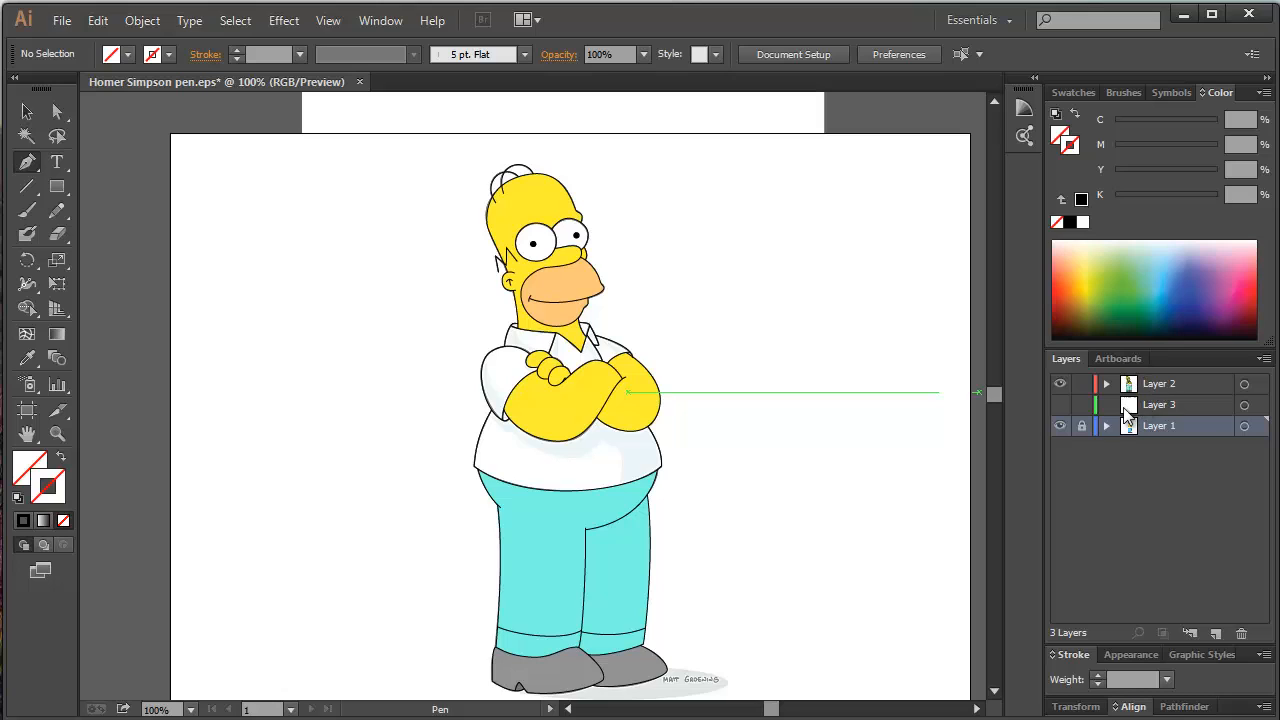
click(1061, 385)
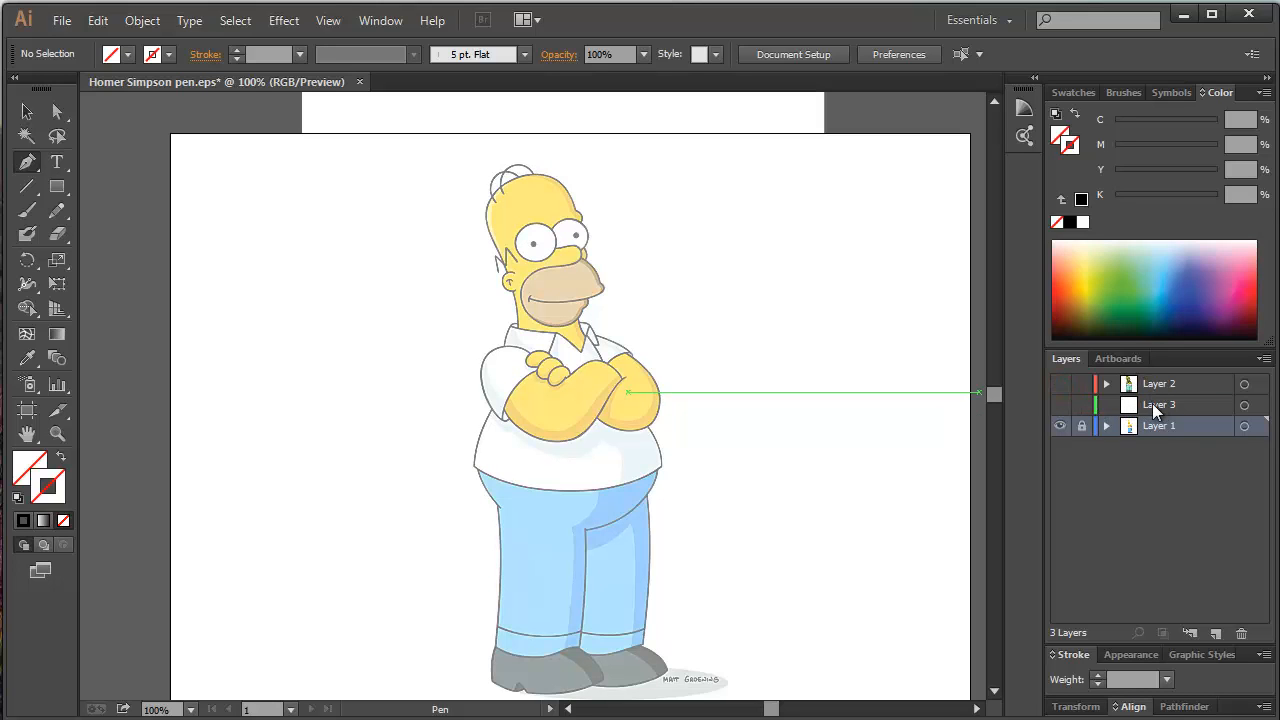
drag(1155, 410, 1128, 404)
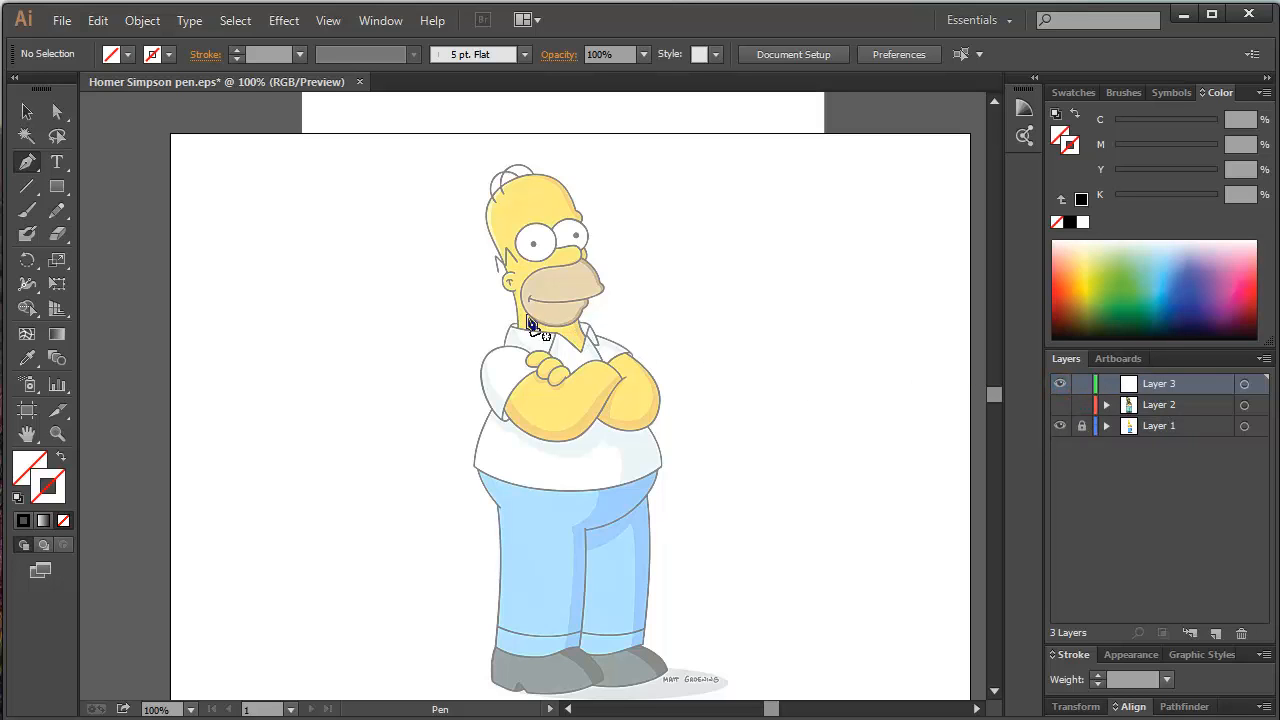
Draw a two-point curved path on Layer 3 over the short crease at the left corner of Homer's mouth.
scroll(518, 333, up, 4)
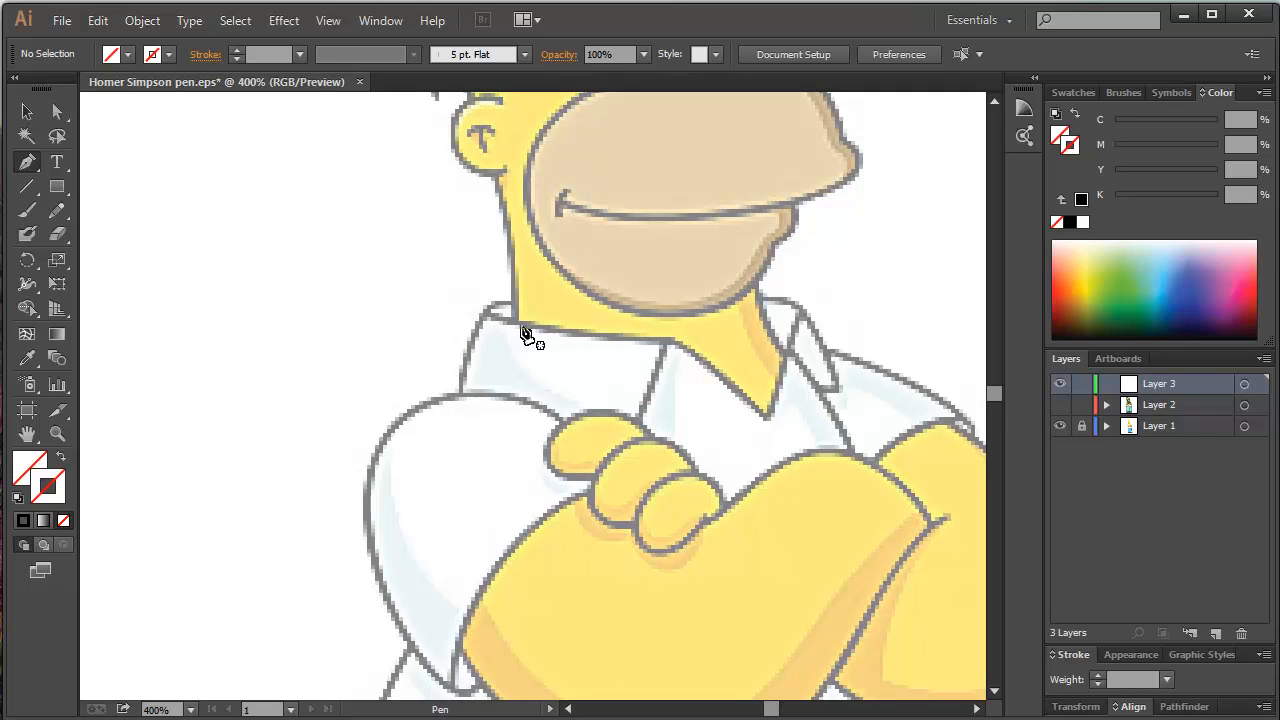
drag(689, 158, 675, 432)
scroll(675, 432, up, 1)
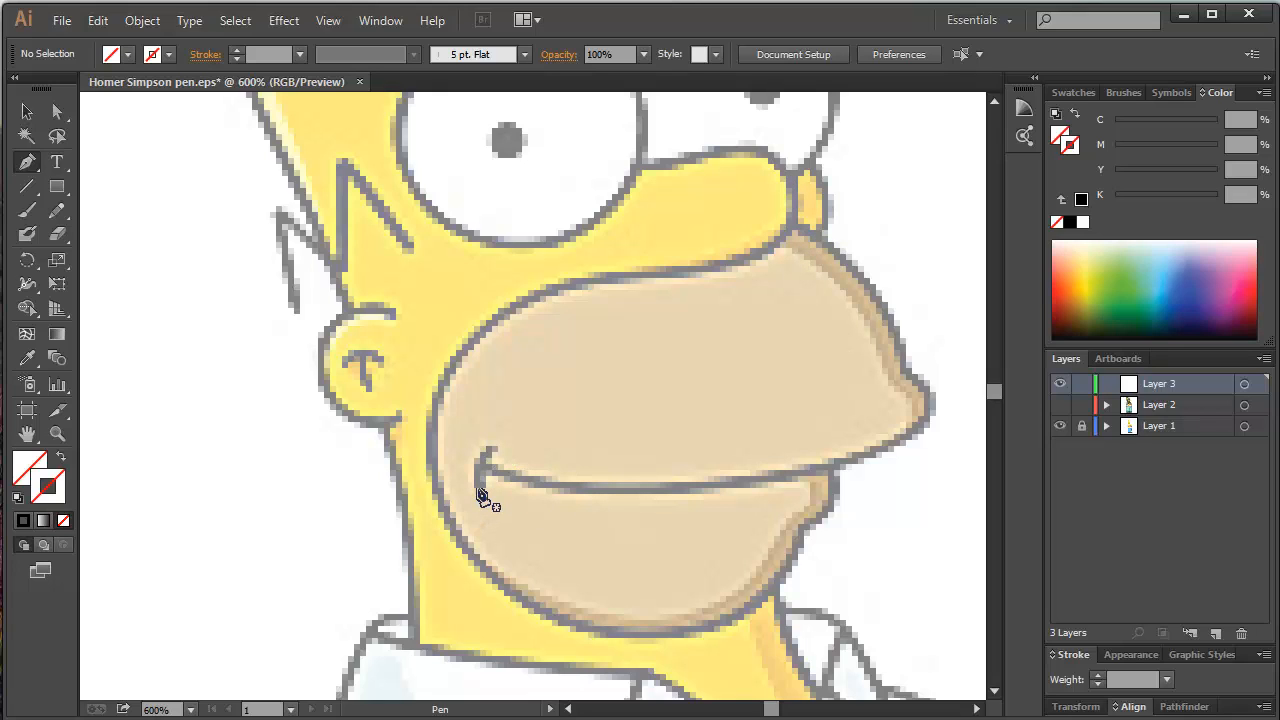
drag(479, 486, 448, 422)
drag(437, 368, 418, 285)
click(490, 450)
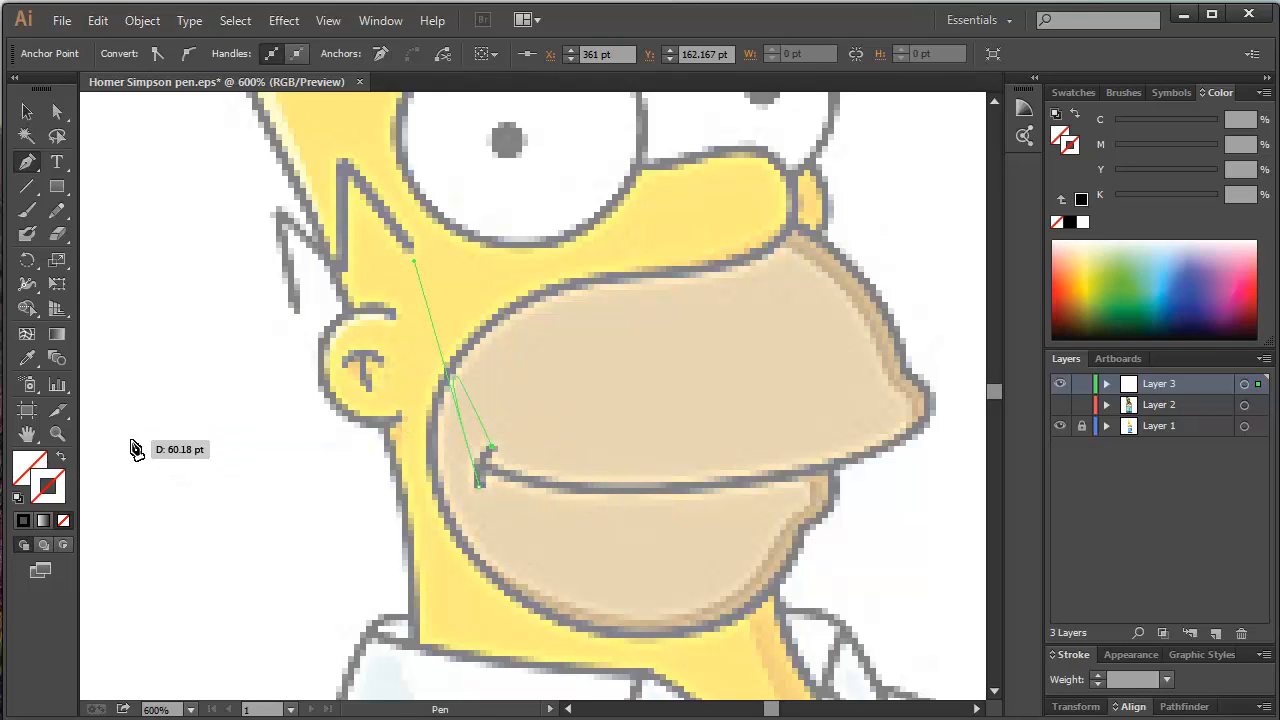
Give the mouth-crease path a black stroke with a weight of 1 pt.
click(28, 466)
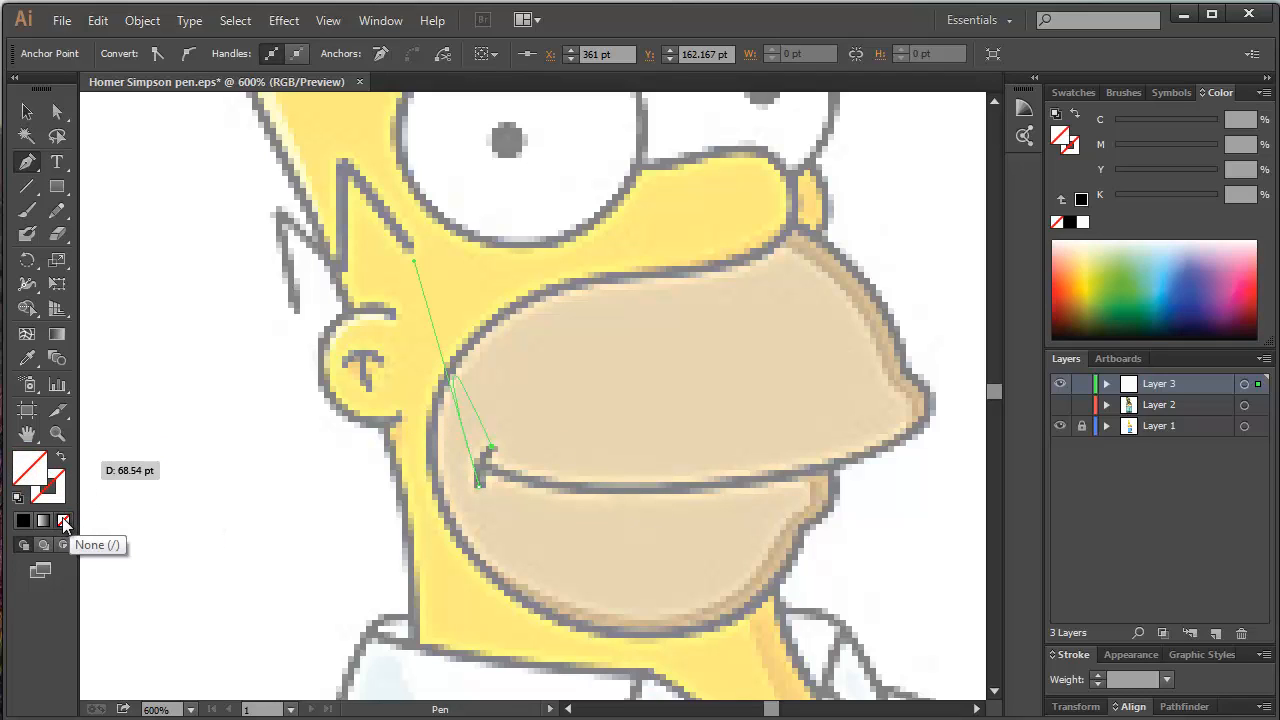
click(60, 494)
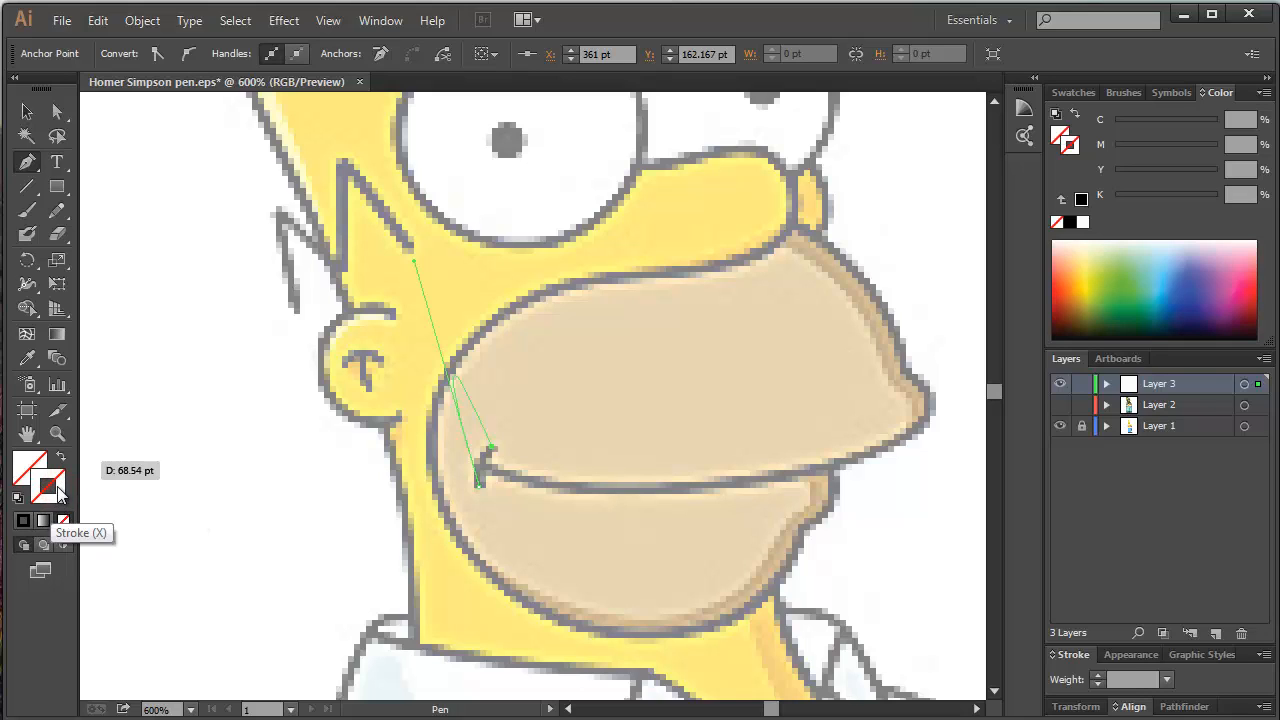
click(1099, 678)
click(1099, 678)
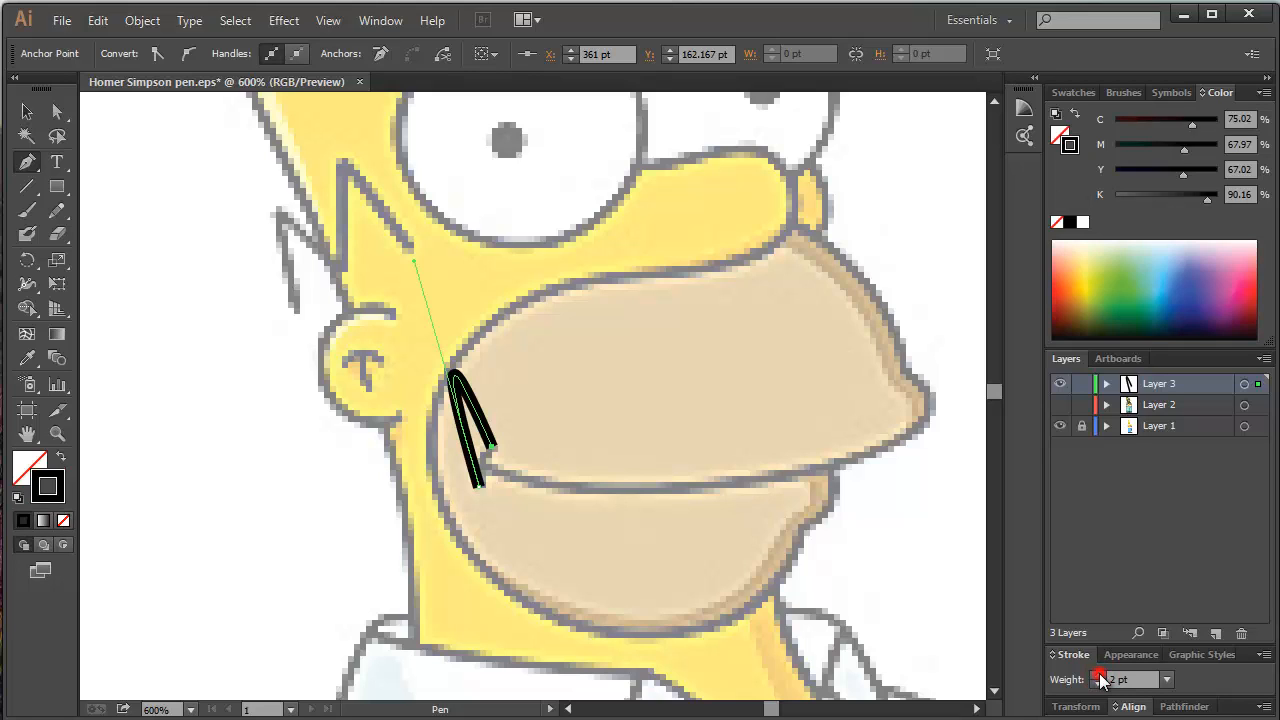
click(1099, 685)
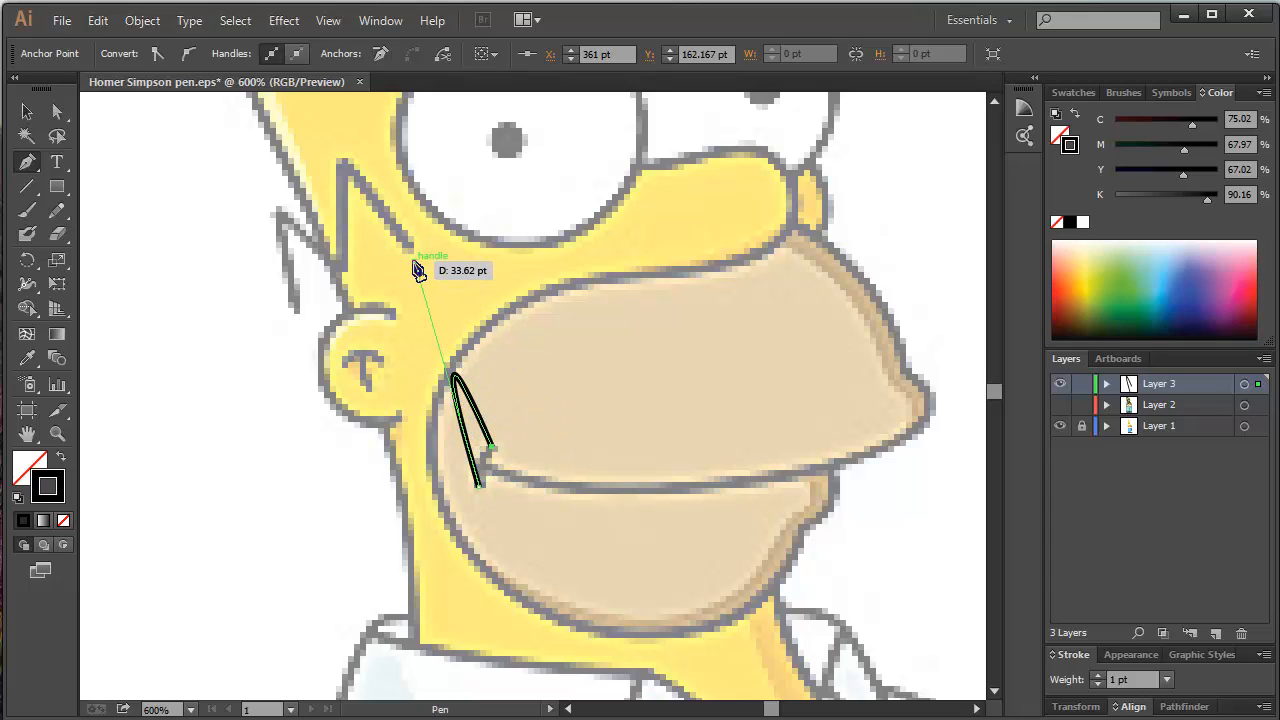
Shorten the lower anchor's direction handle so the path follows the mouth crease, and deselect the path.
key(alt)
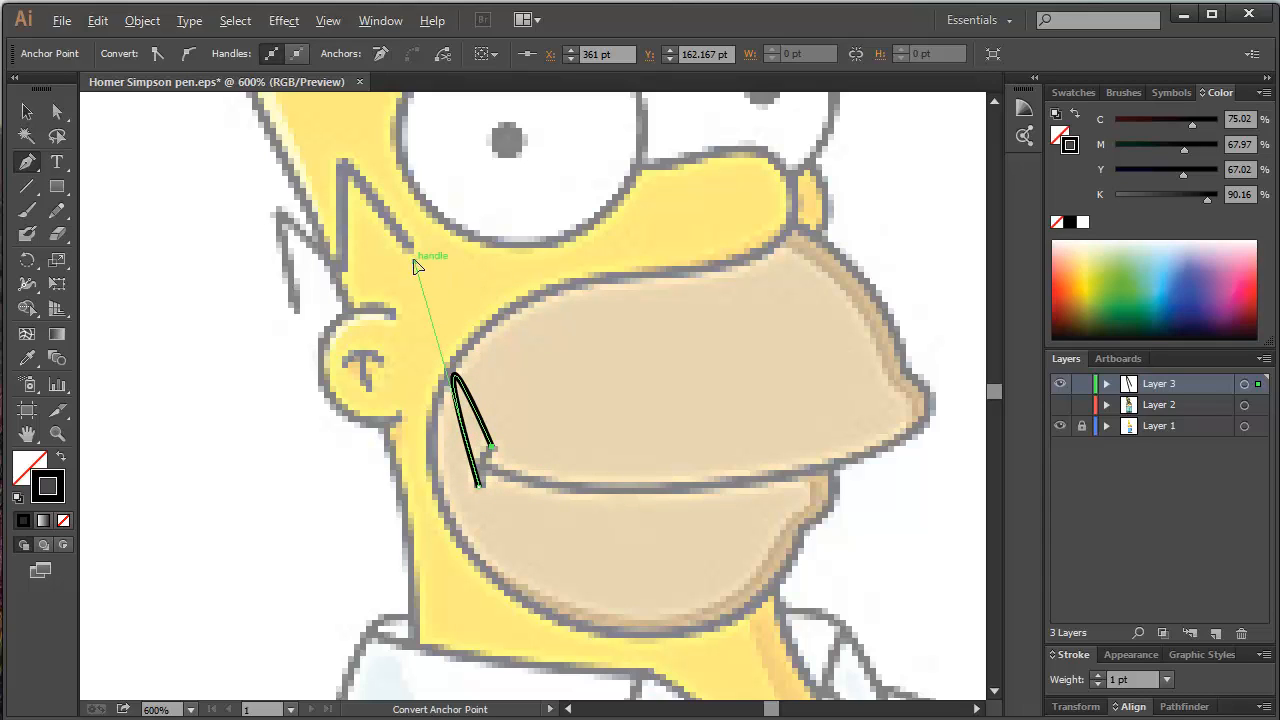
mouse_move(414, 261)
mouse_down()
mouse_move(421, 297)
mouse_move(405, 354)
mouse_move(482, 459)
mouse_up()
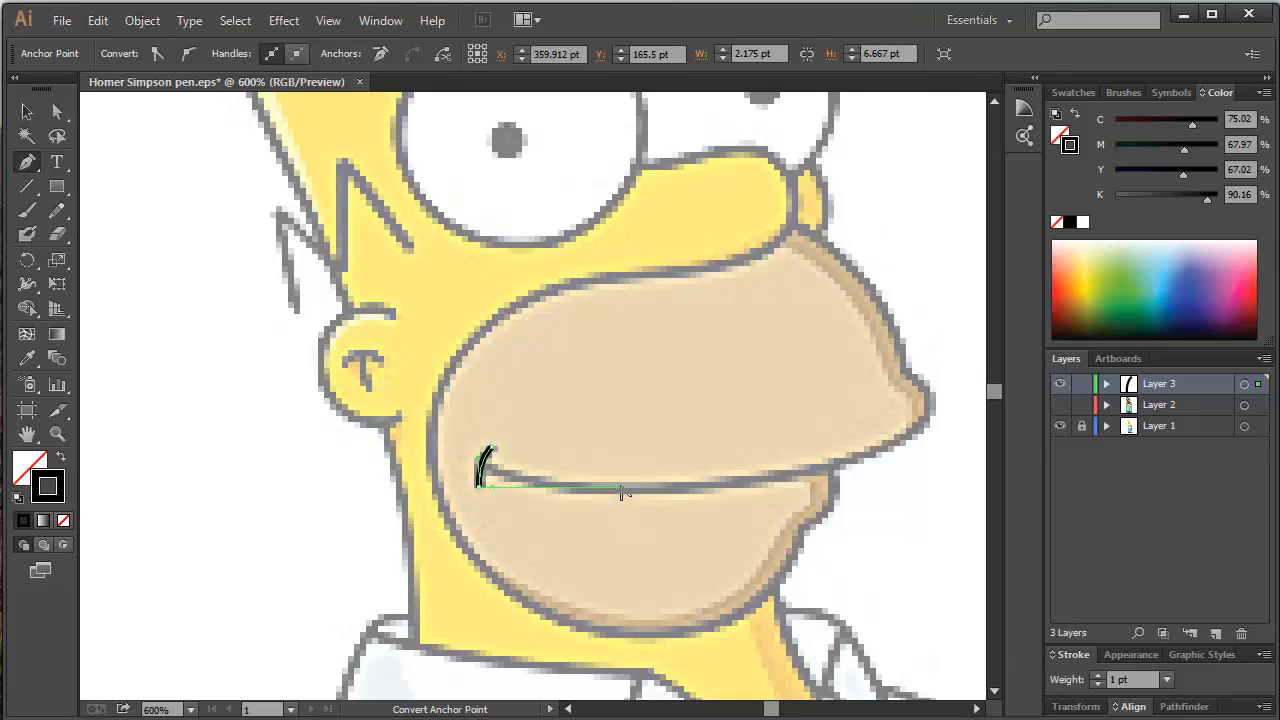
click(487, 449)
key(ctrl)
ctrl+click(607, 408)
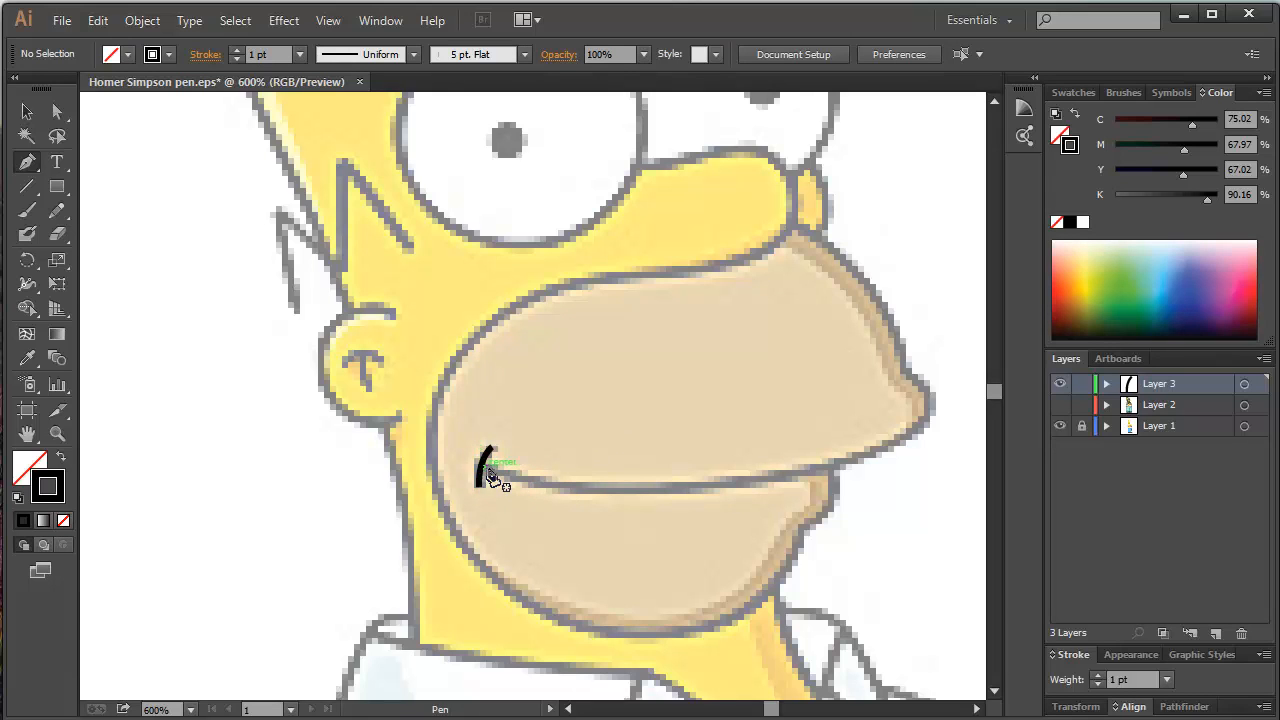
alt+scroll(484, 466, up, 5)
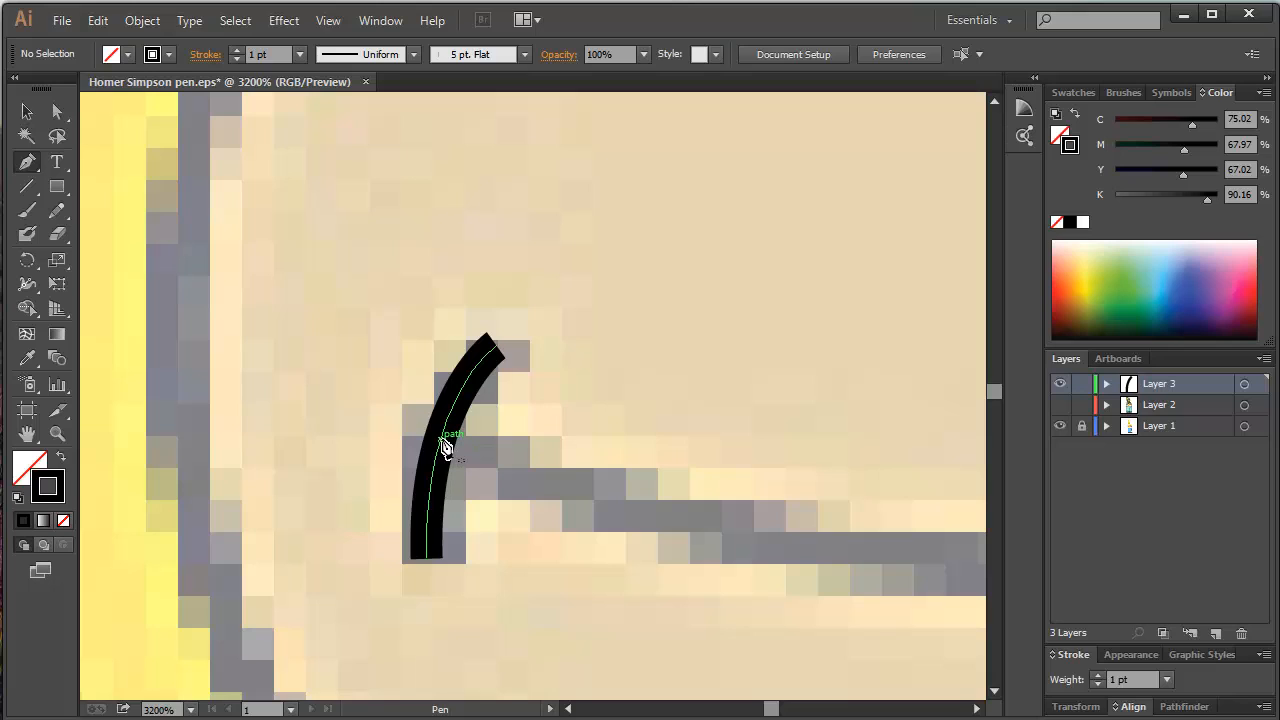
Start a new path at the middle of the mouth crease, with its direction handle angled along Homer's mouth line.
drag(443, 441, 758, 575)
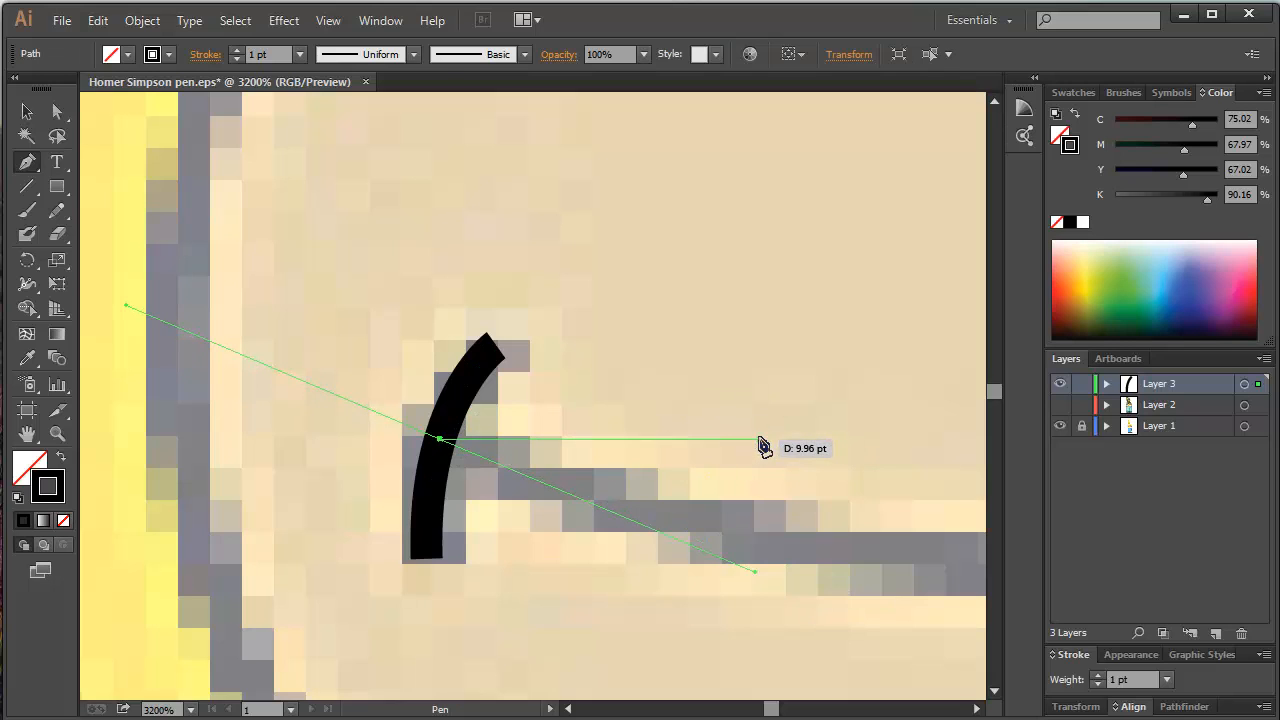
scroll(697, 402, down, 4)
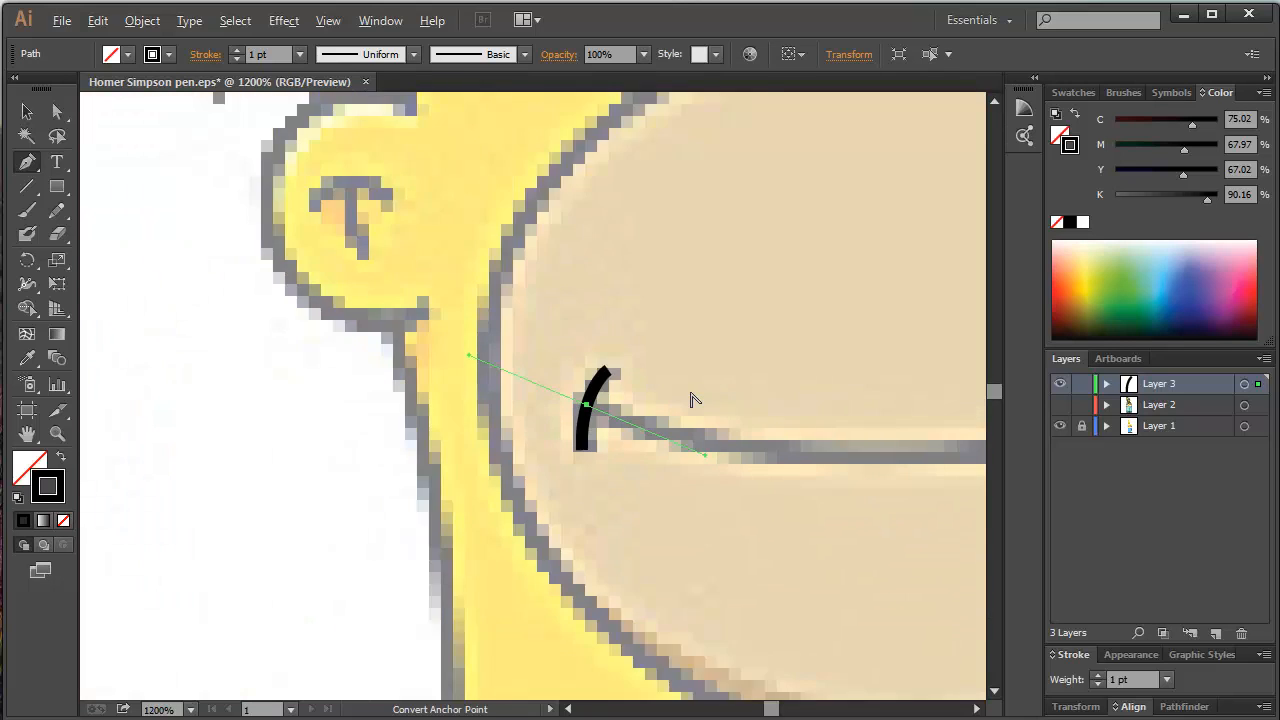
drag(777, 369, 355, 441)
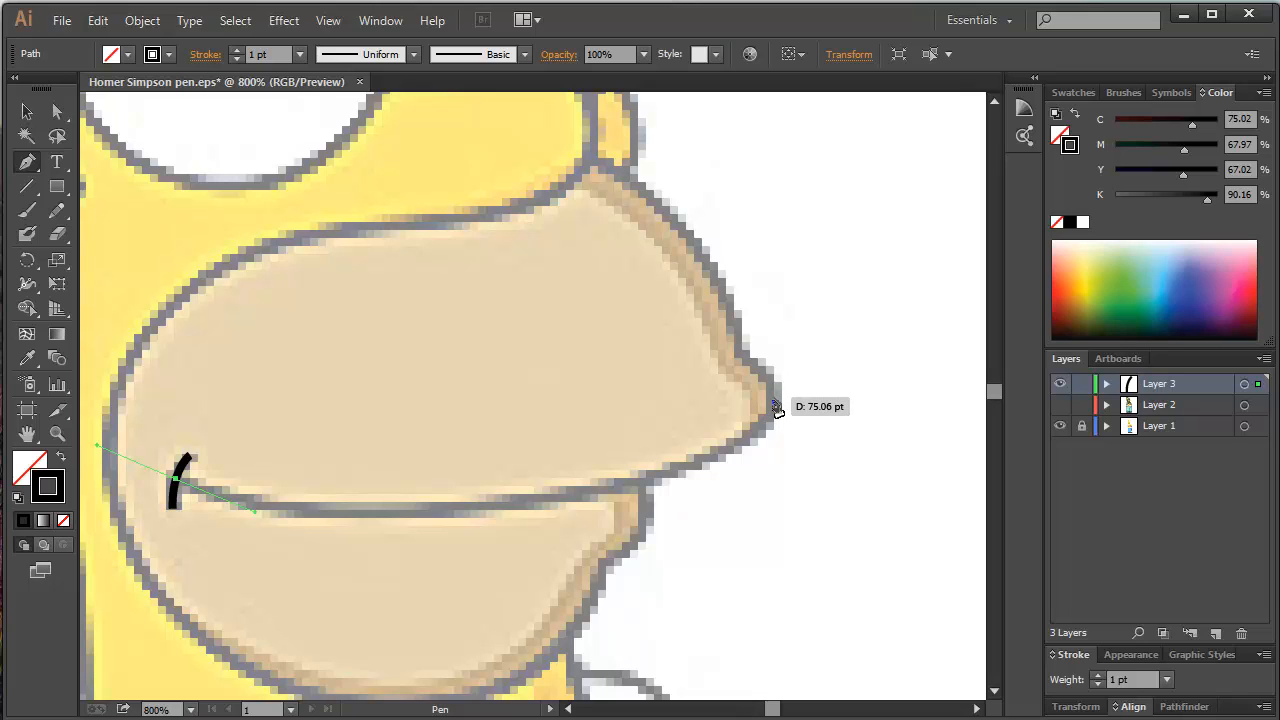
Try to trace the mouth line to the tip of the upper lip with several short segments, redoing the last two.
click(281, 509)
click(422, 507)
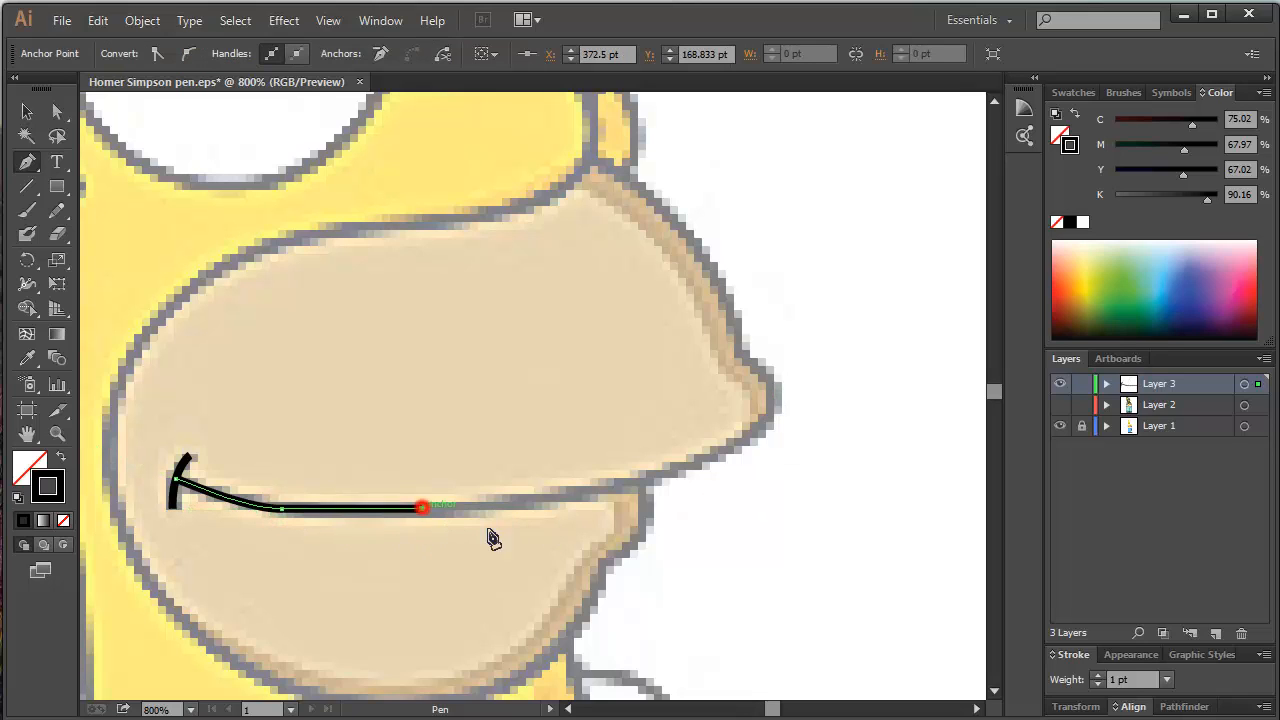
click(580, 494)
click(690, 460)
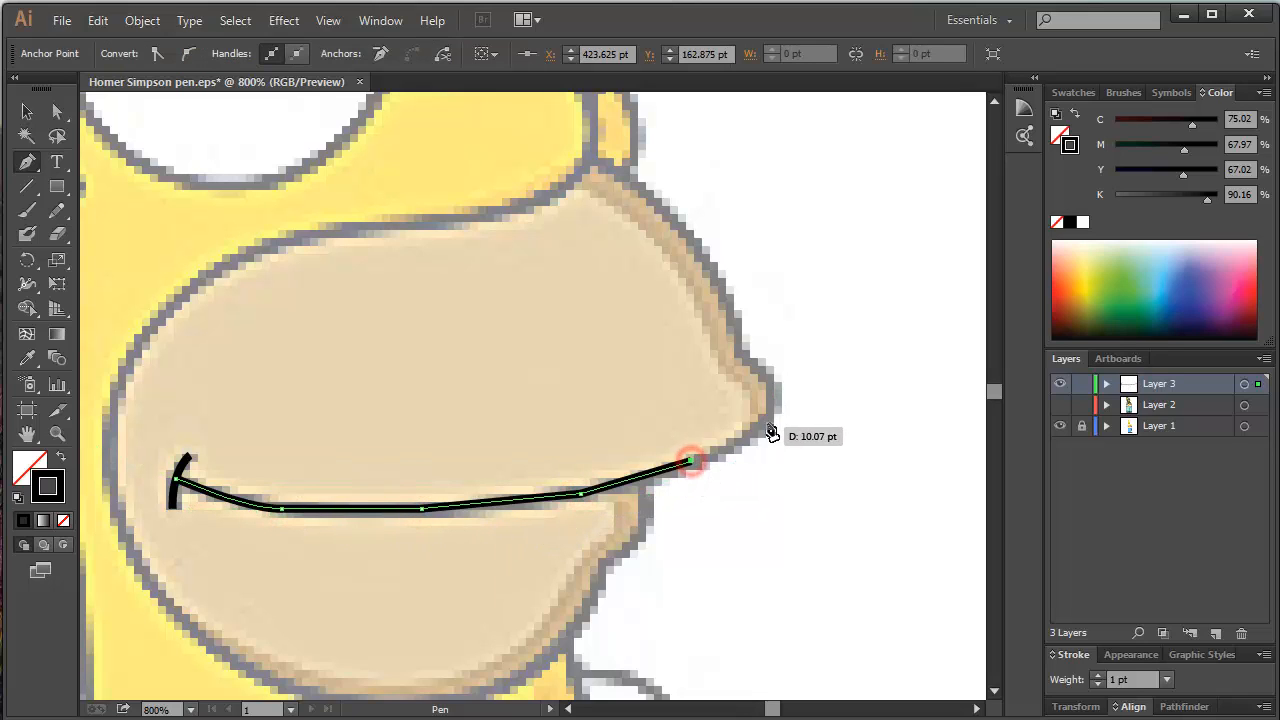
click(771, 399)
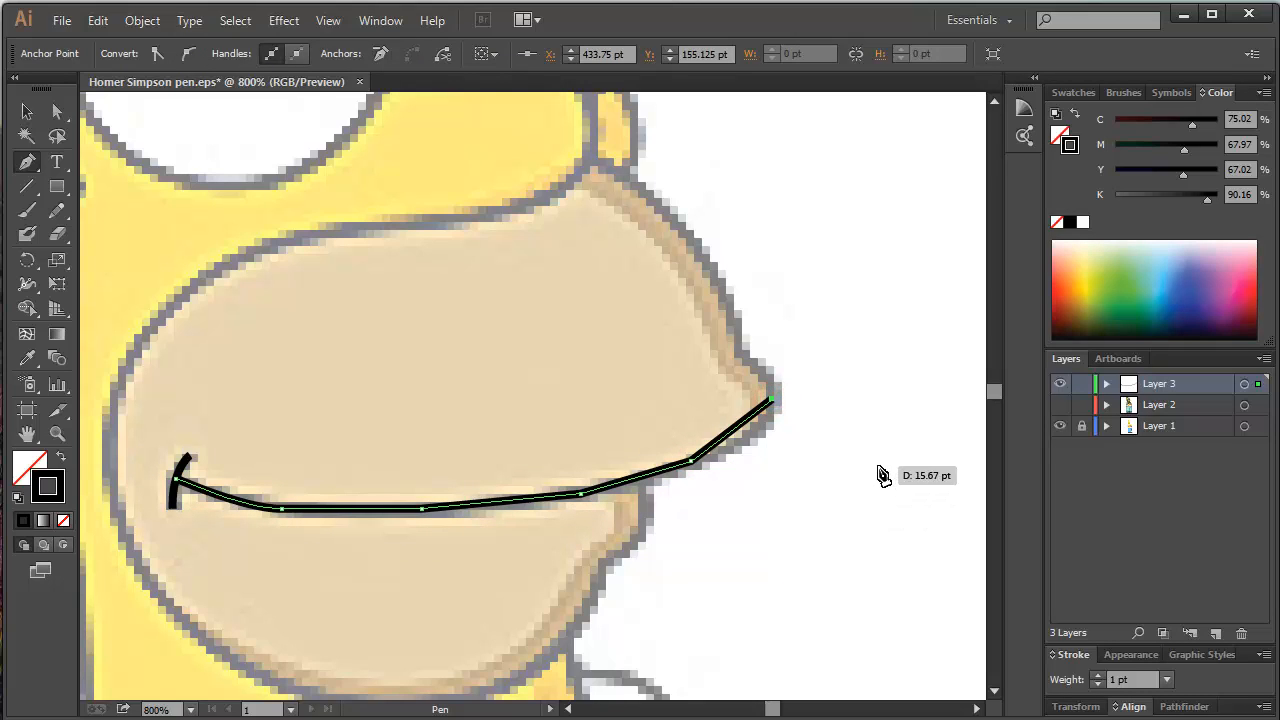
key(ctrl+z)
key(ctrl+z)
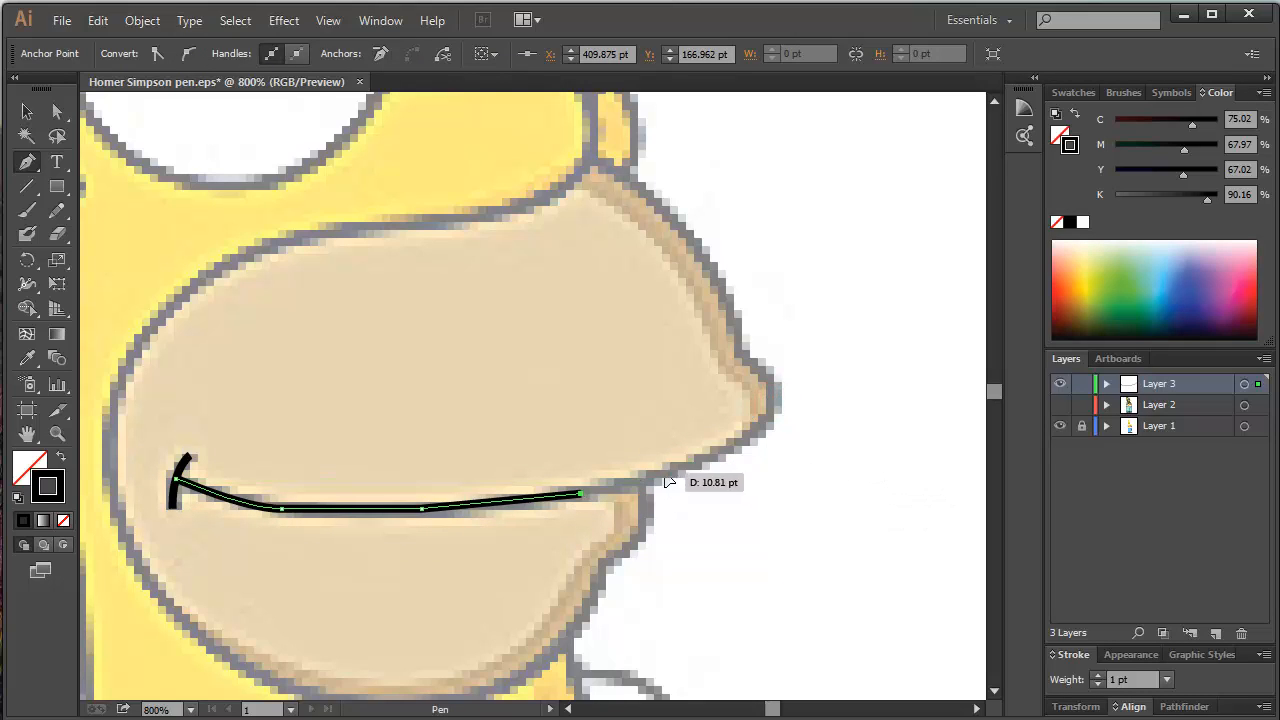
click(665, 470)
drag(771, 400, 777, 370)
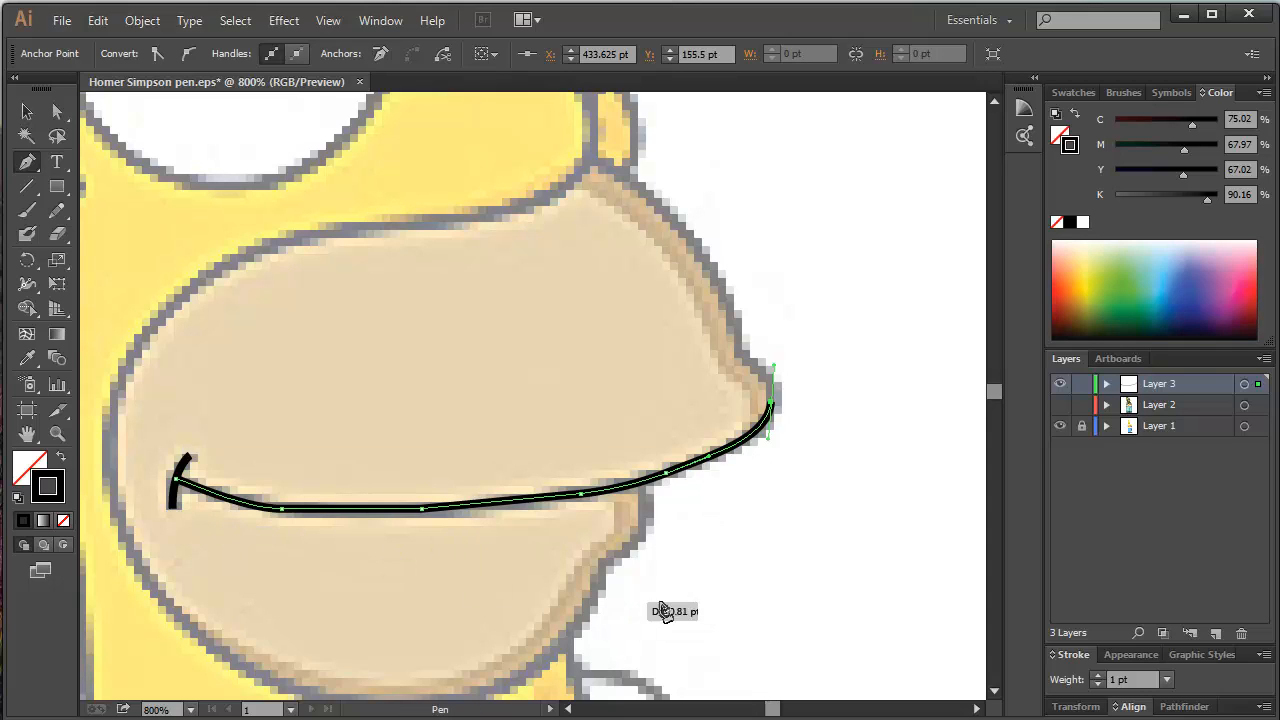
Undo all the short mouth-line segments back to the starting anchor on the crease.
key(ctrl+z)
key(ctrl+z)
key(ctrl+z)
key(ctrl+z)
key(ctrl+z)
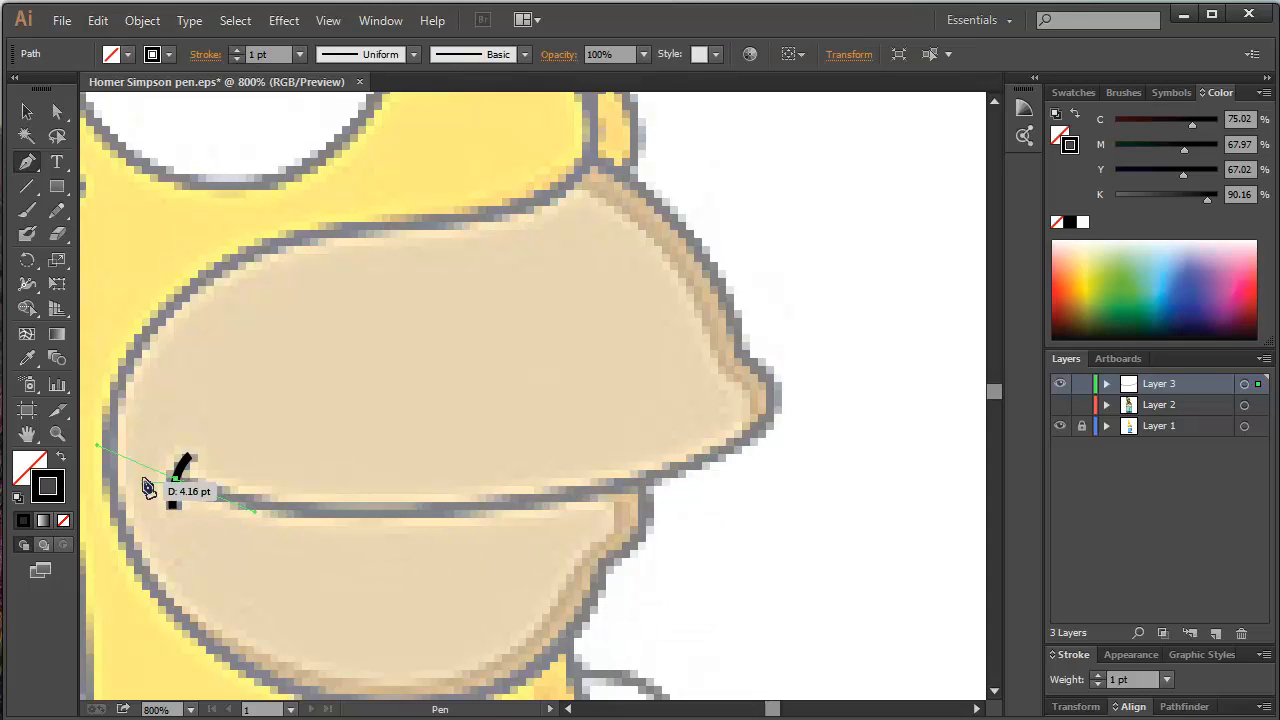
Trace the mouth line with one curved segment to the upper lip's tip, and lengthen the starting handle to fit the reference.
drag(771, 398, 766, 284)
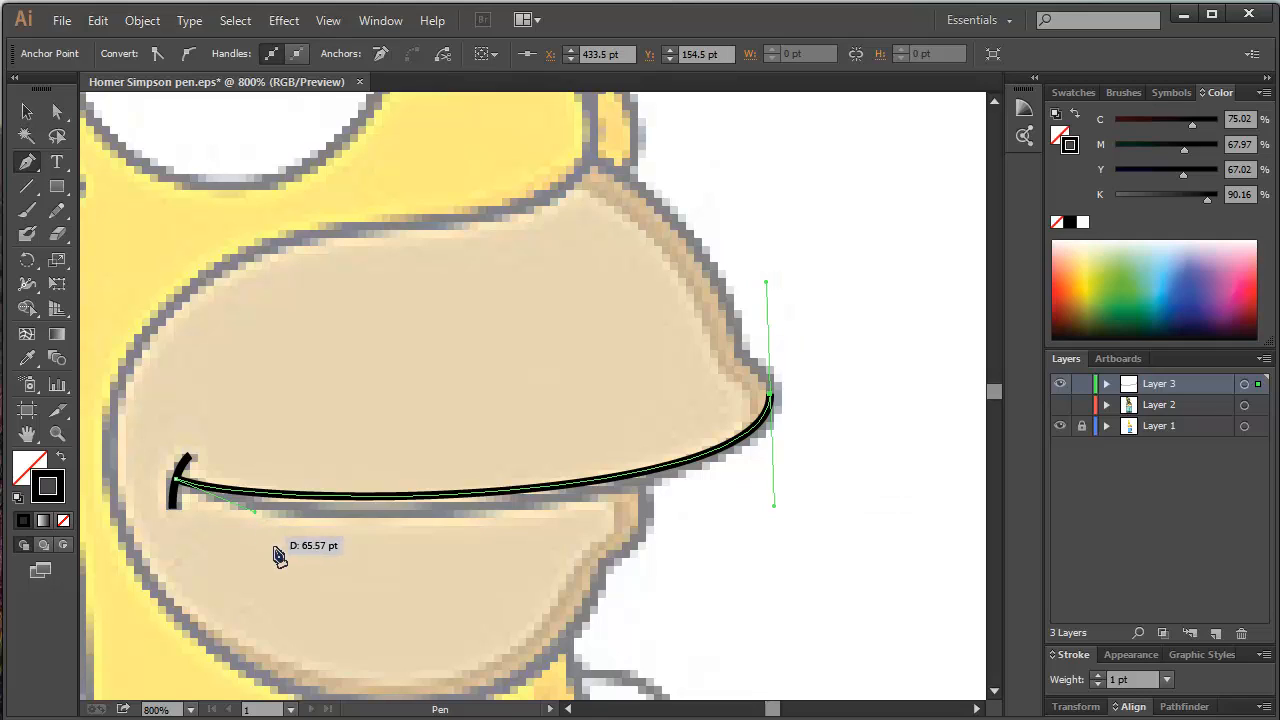
key(alt)
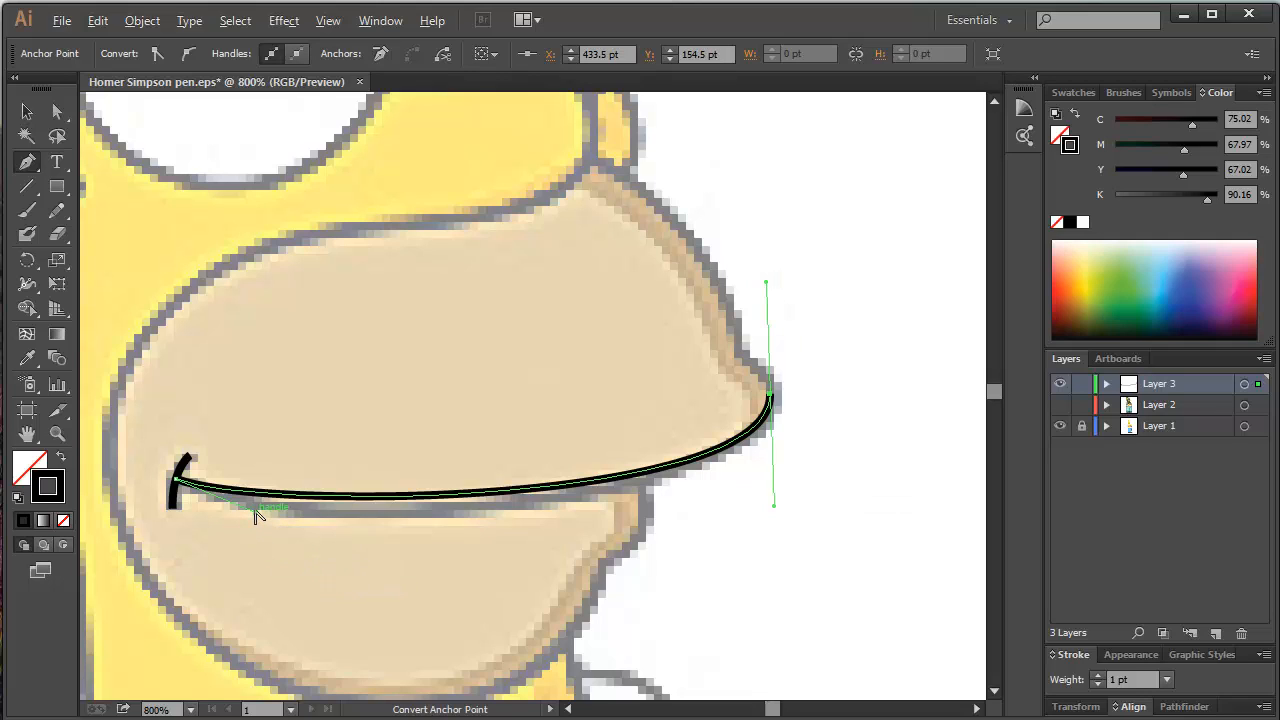
drag(254, 508, 301, 544)
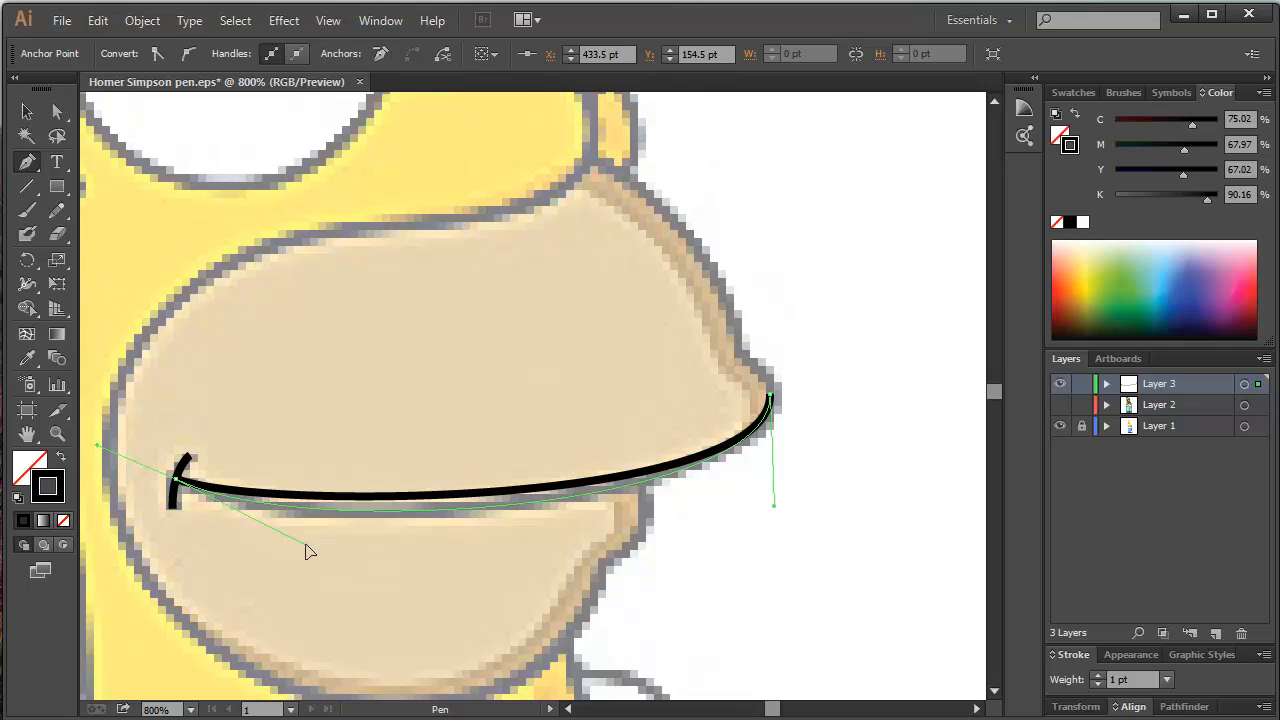
drag(307, 545, 307, 544)
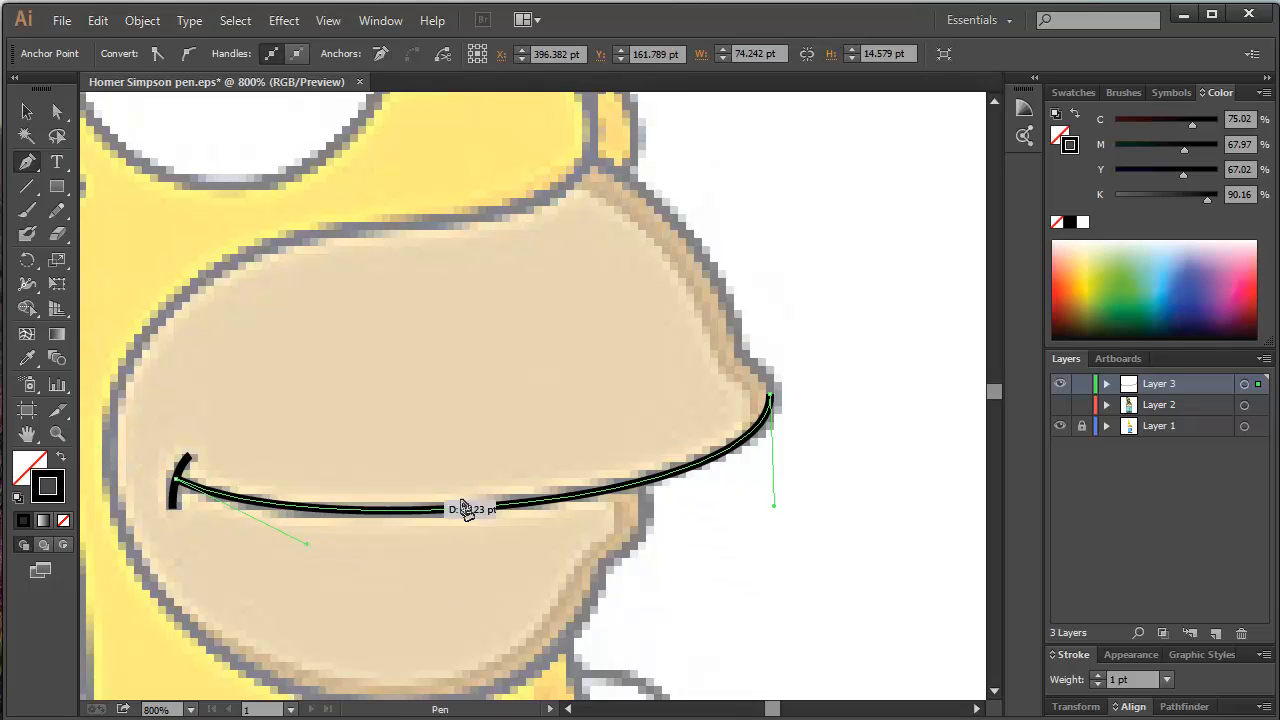
Add a curved anchor at the notch above the lip tip and shorten the segment's handles to follow the outline.
click(736, 352)
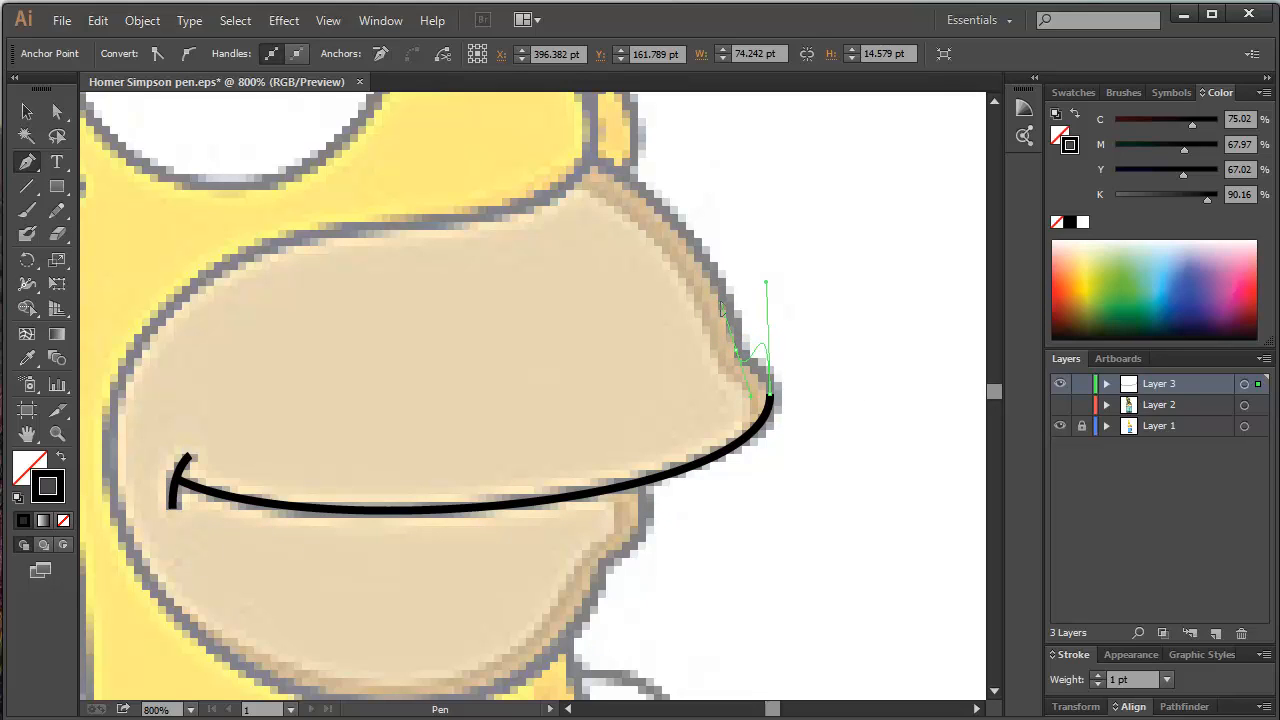
drag(718, 303, 718, 303)
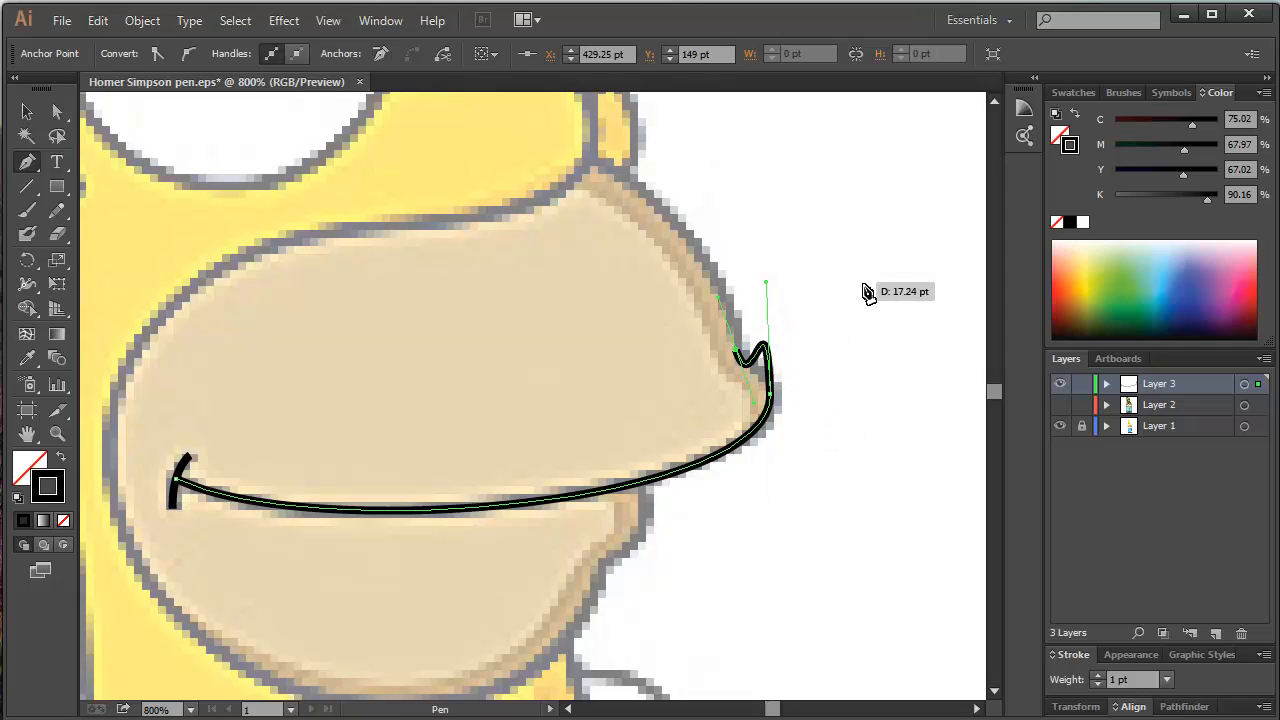
click(766, 288)
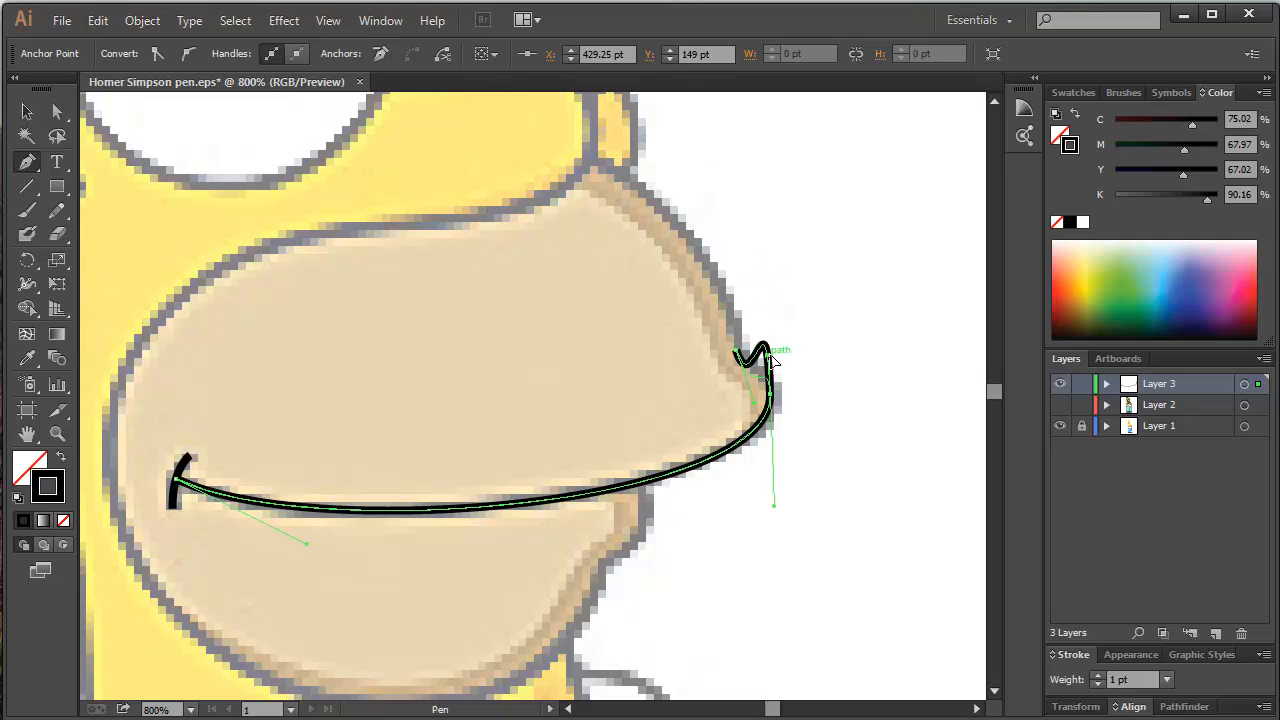
drag(771, 354, 766, 350)
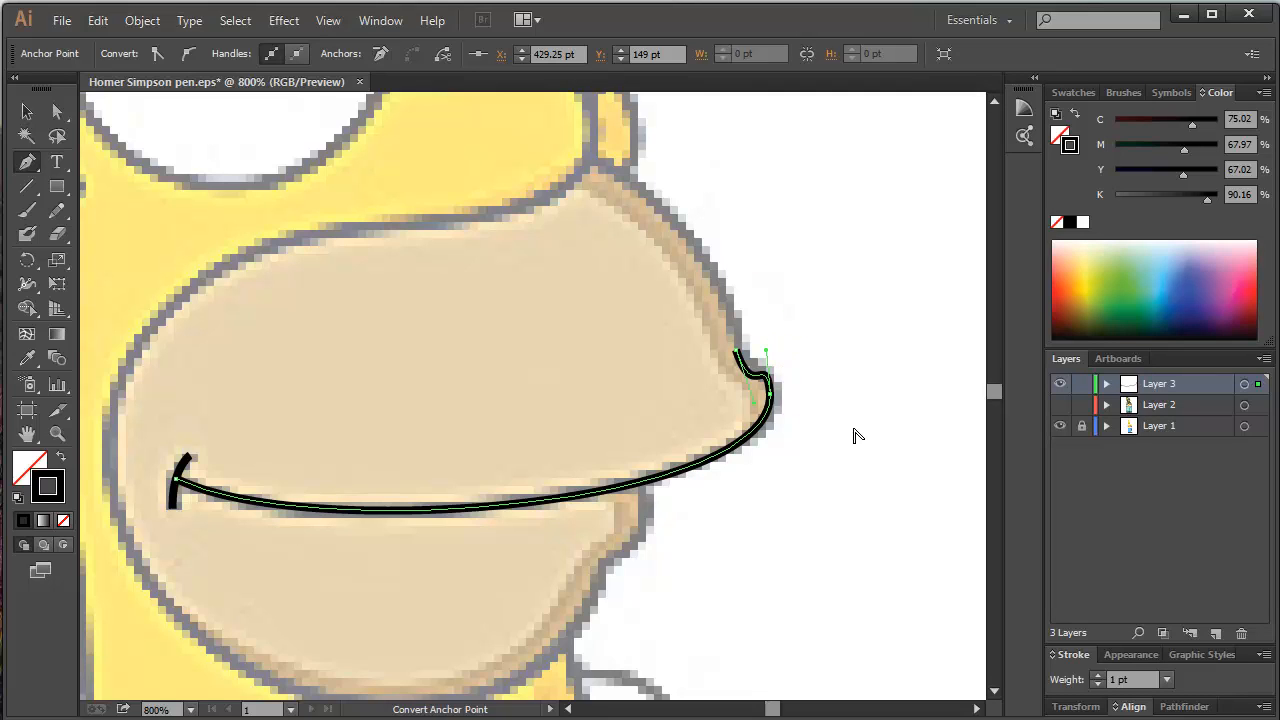
click(755, 403)
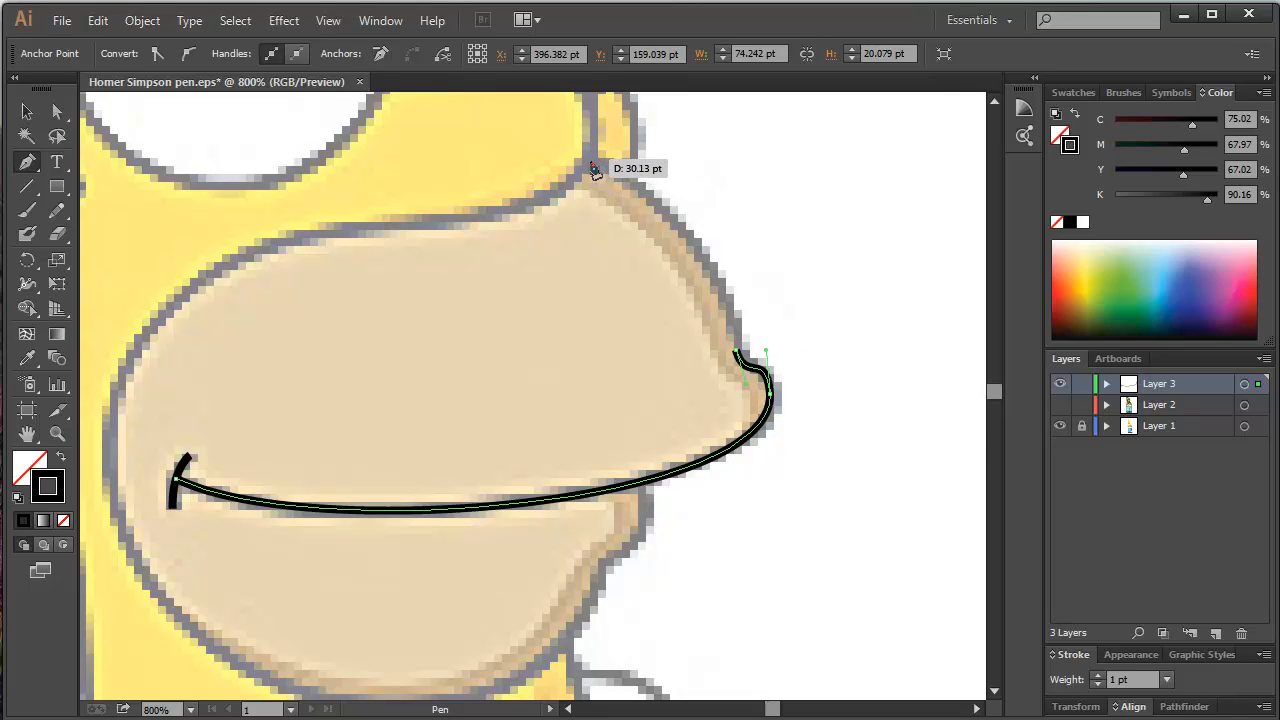
Extend the path with a curve from the notch up to the base of the nose, and deselect it.
drag(590, 163, 477, 333)
scroll(556, 488, down, 6)
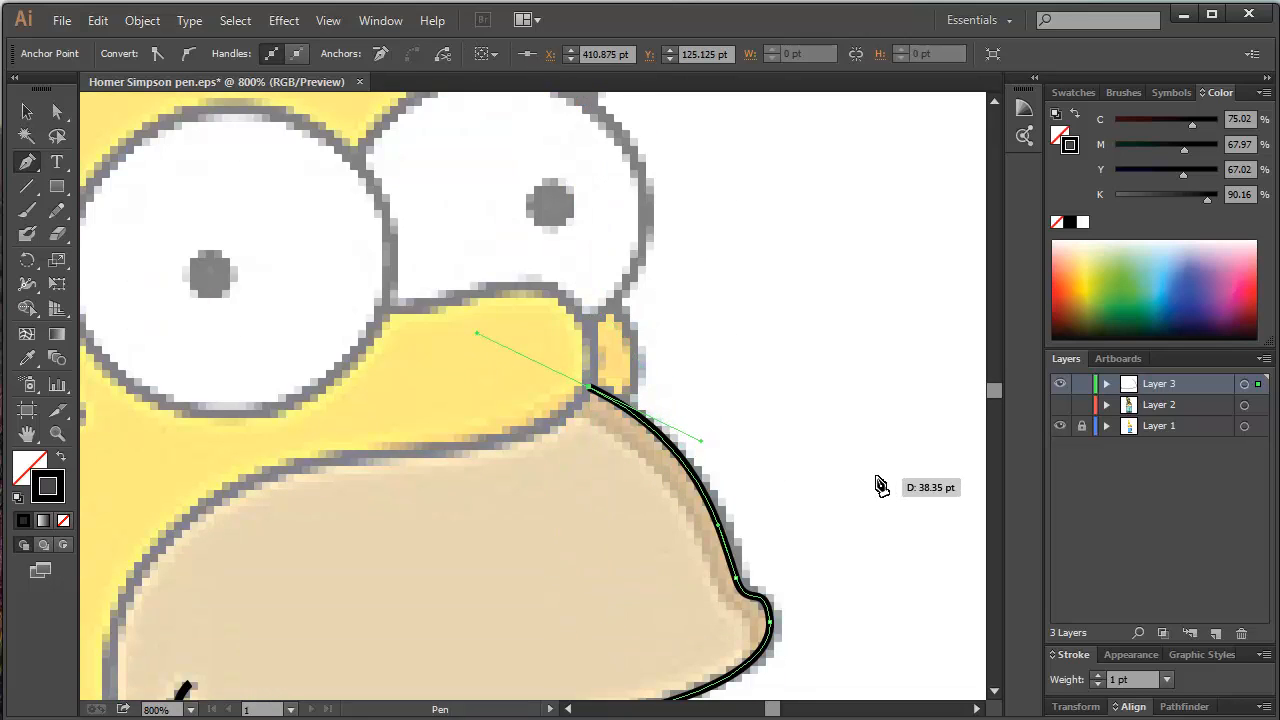
scroll(744, 451, down, 3)
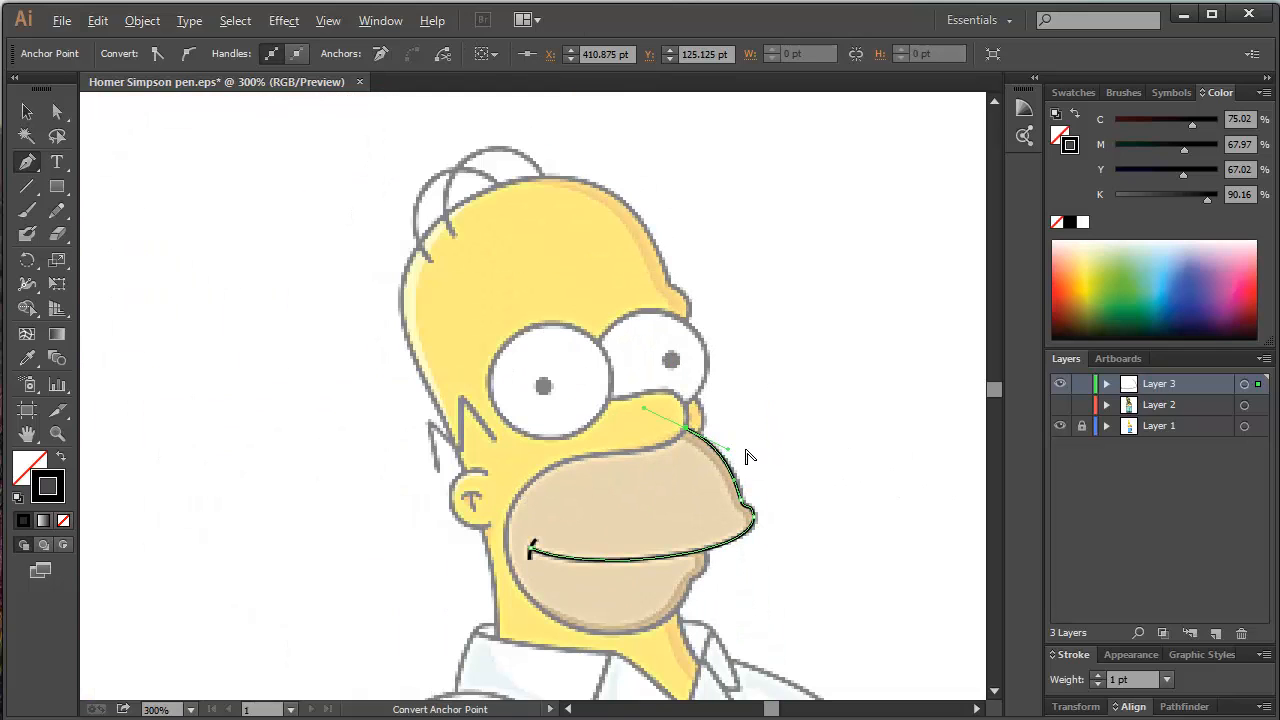
ctrl+click(832, 435)
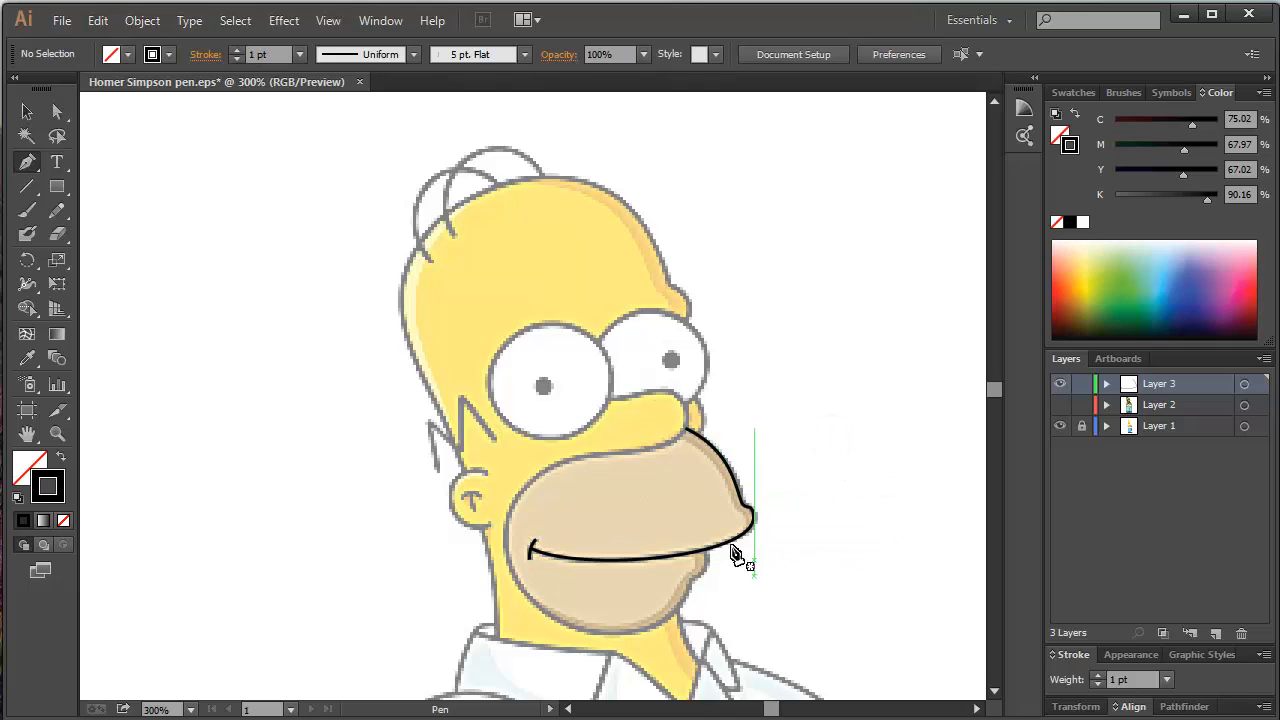
Draw a curved path along the top of the nose, from the near eye's edge to the front of the nose.
click(611, 408)
scroll(611, 408, up, 3)
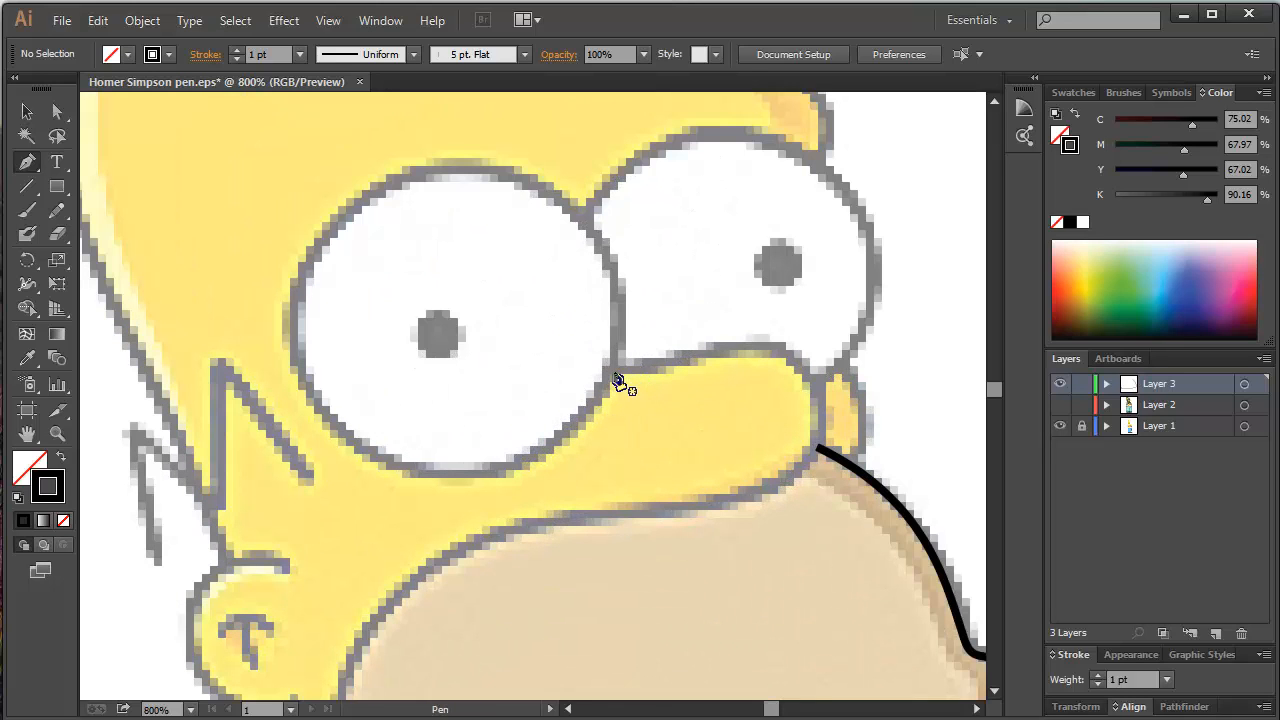
drag(680, 370, 694, 370)
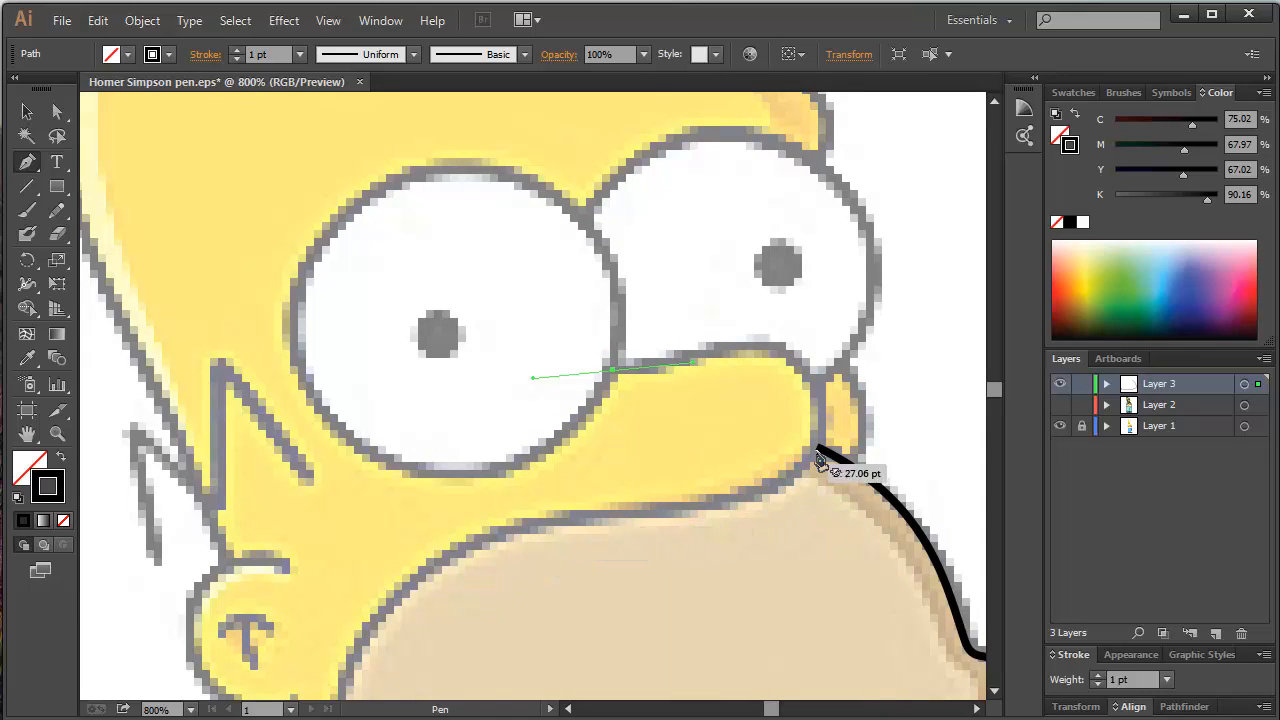
drag(797, 467, 712, 613)
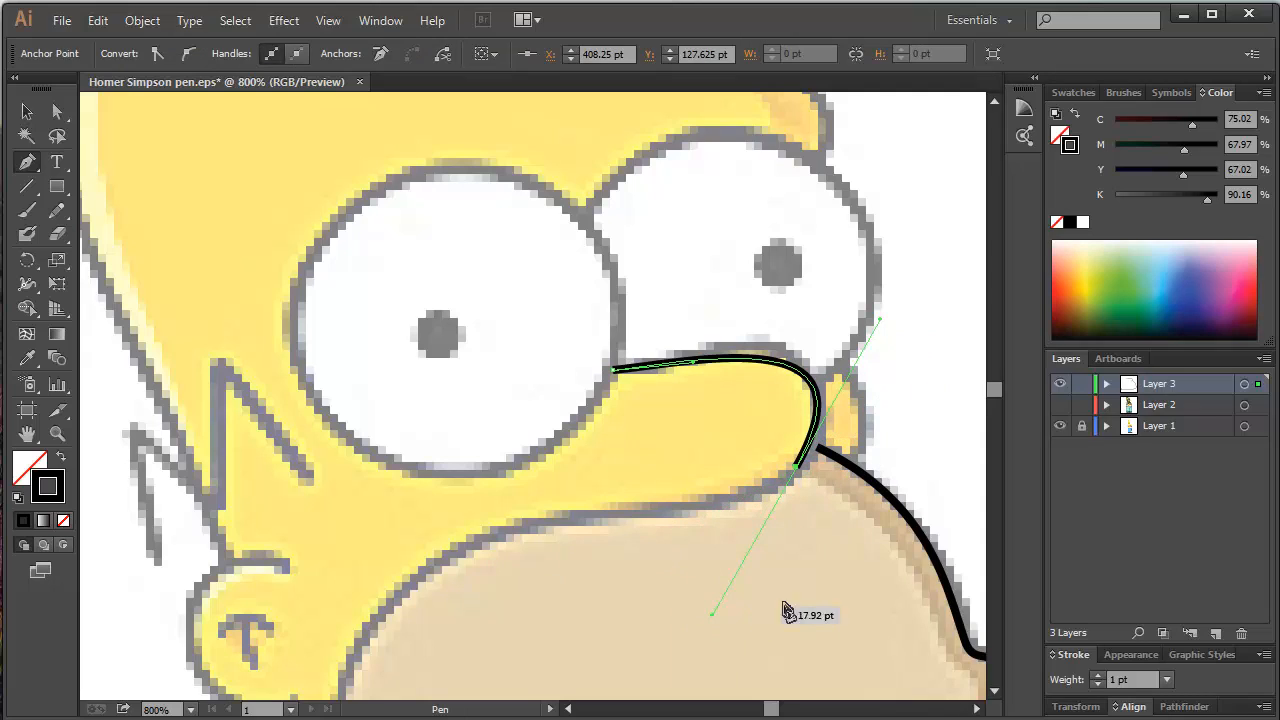
key(ctrl+z)
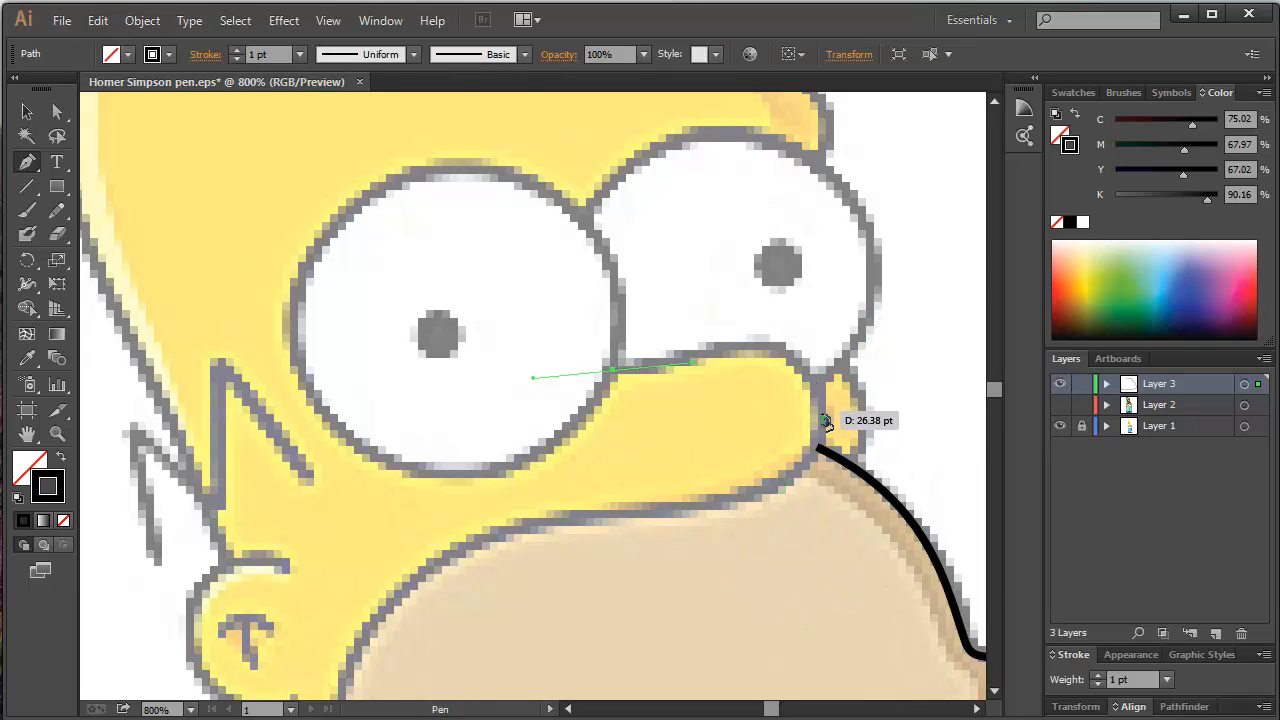
drag(820, 413, 824, 502)
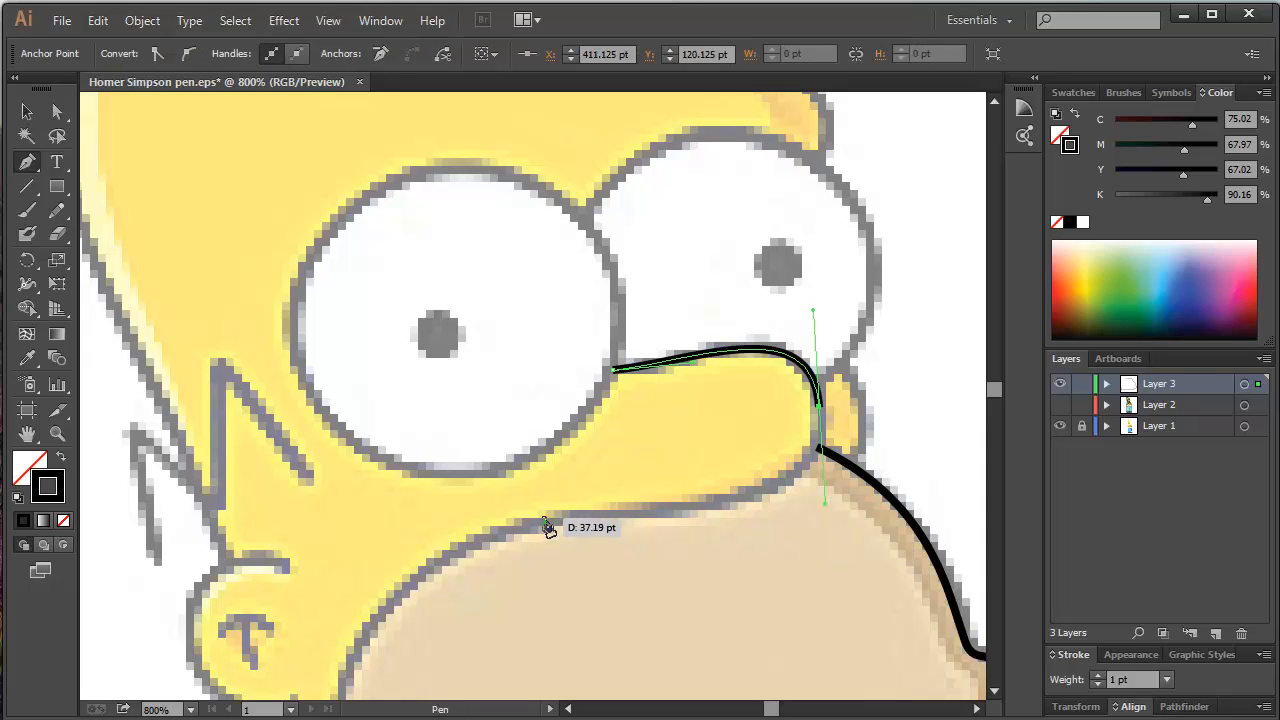
Try to trace the underside of the nose as a separate curved path, undo it, and reselect the upper nose path.
ctrl+click(643, 470)
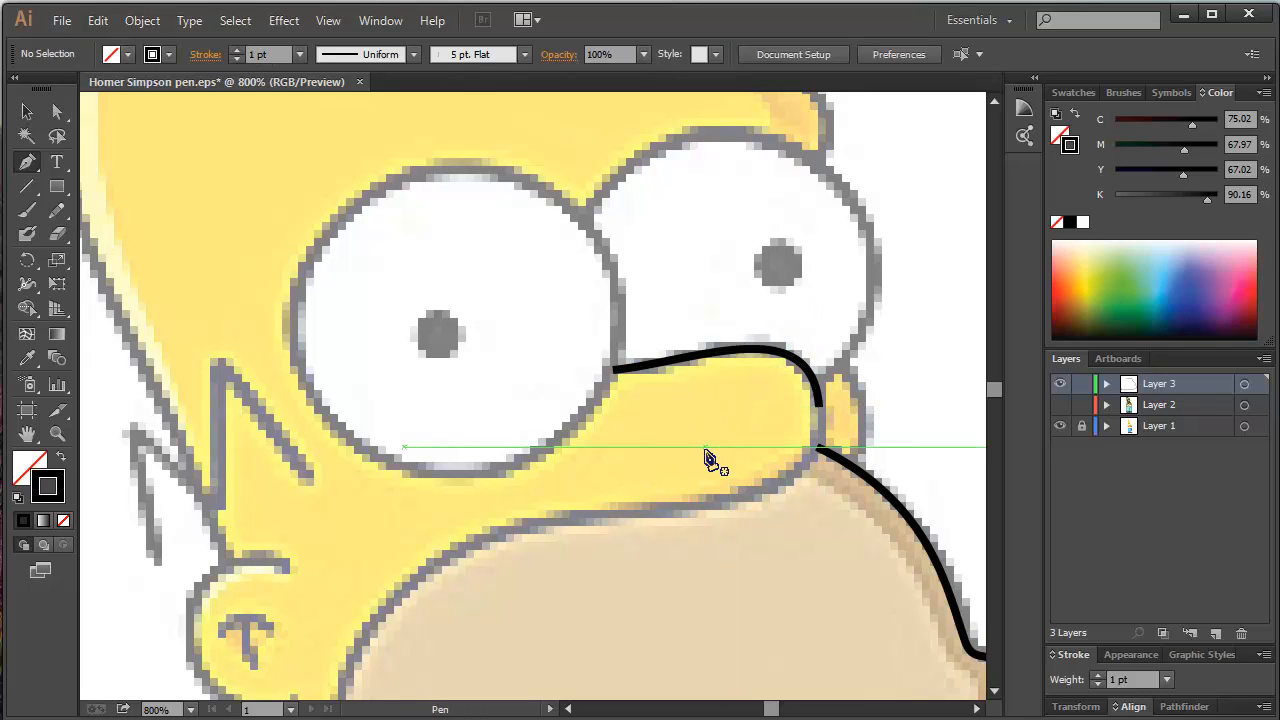
key(a)
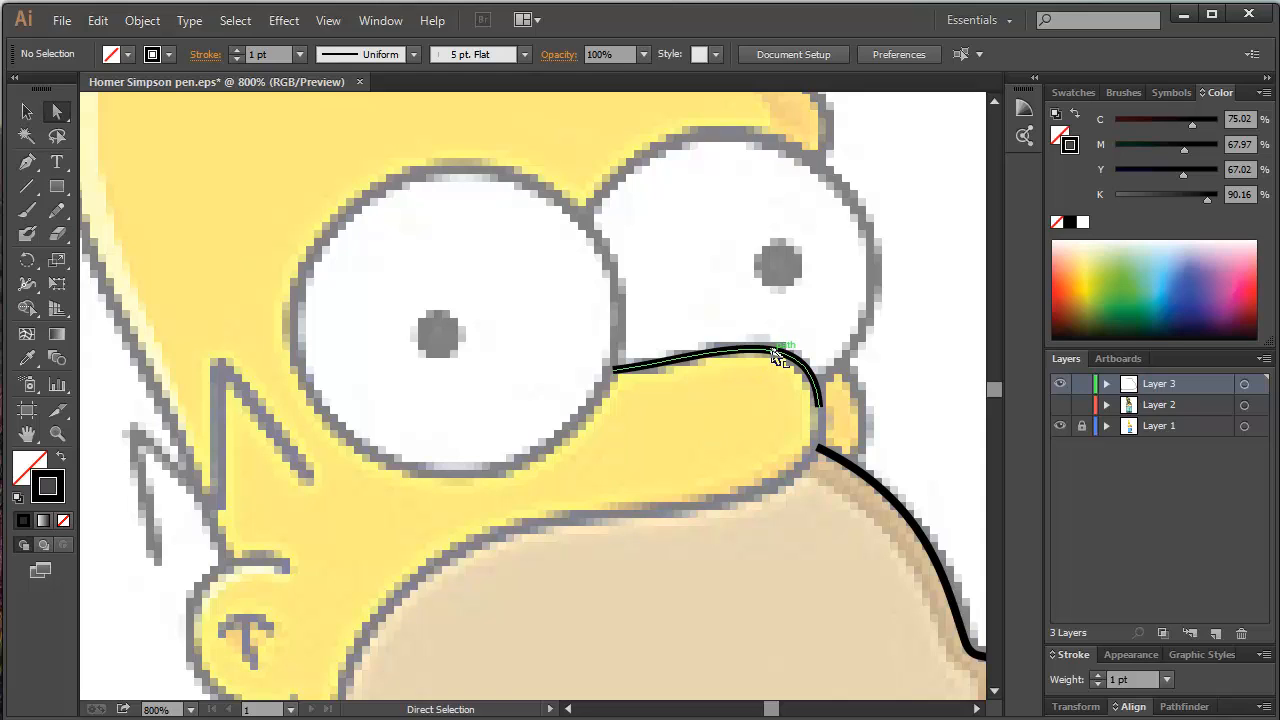
click(773, 350)
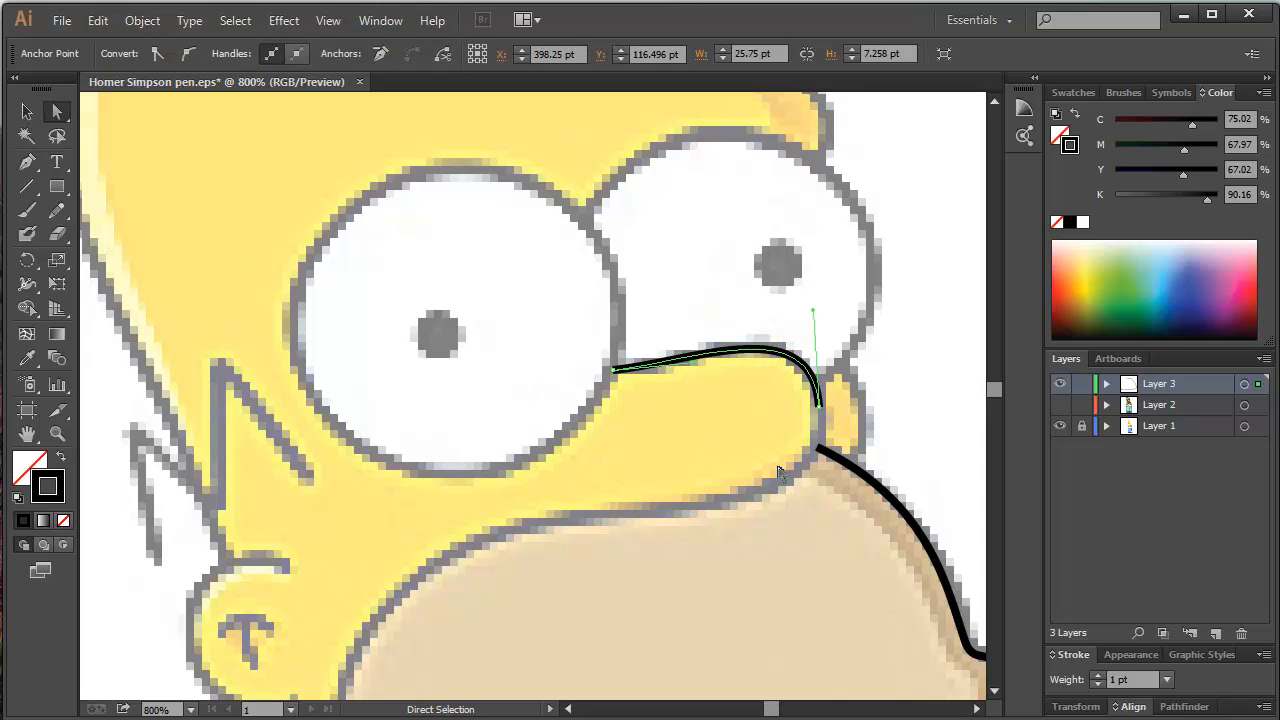
key(p)
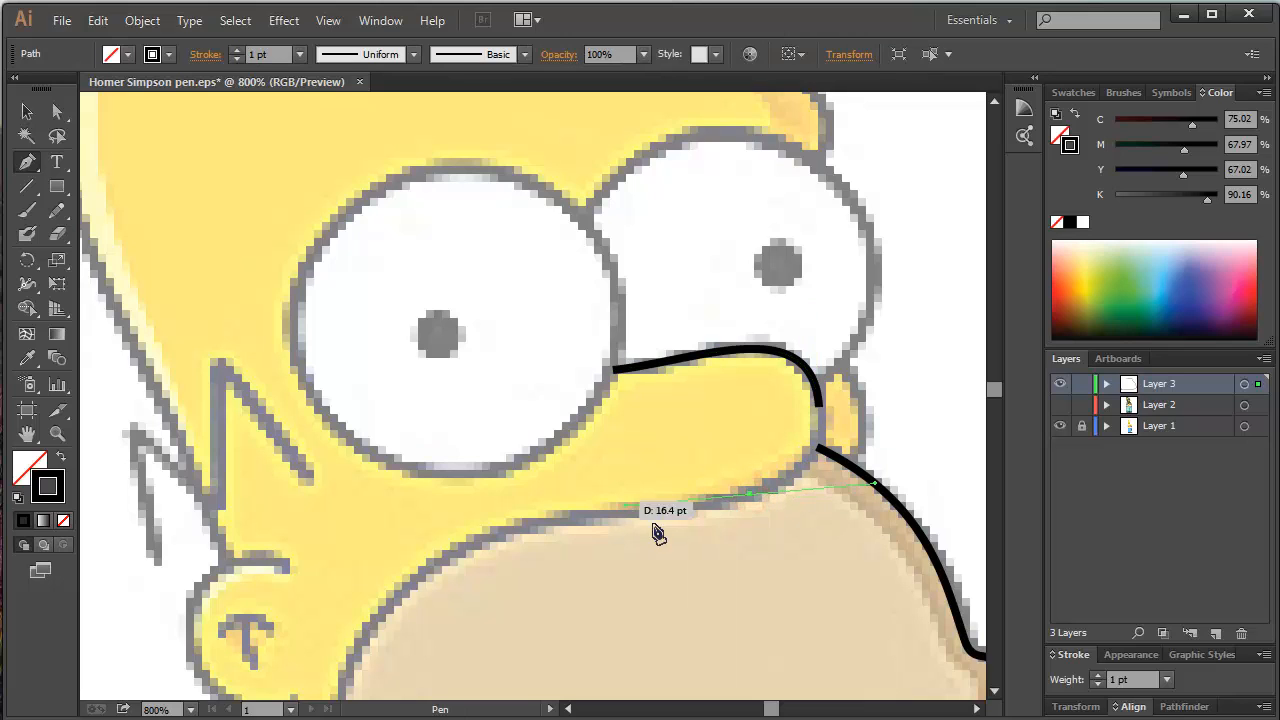
drag(531, 525, 450, 574)
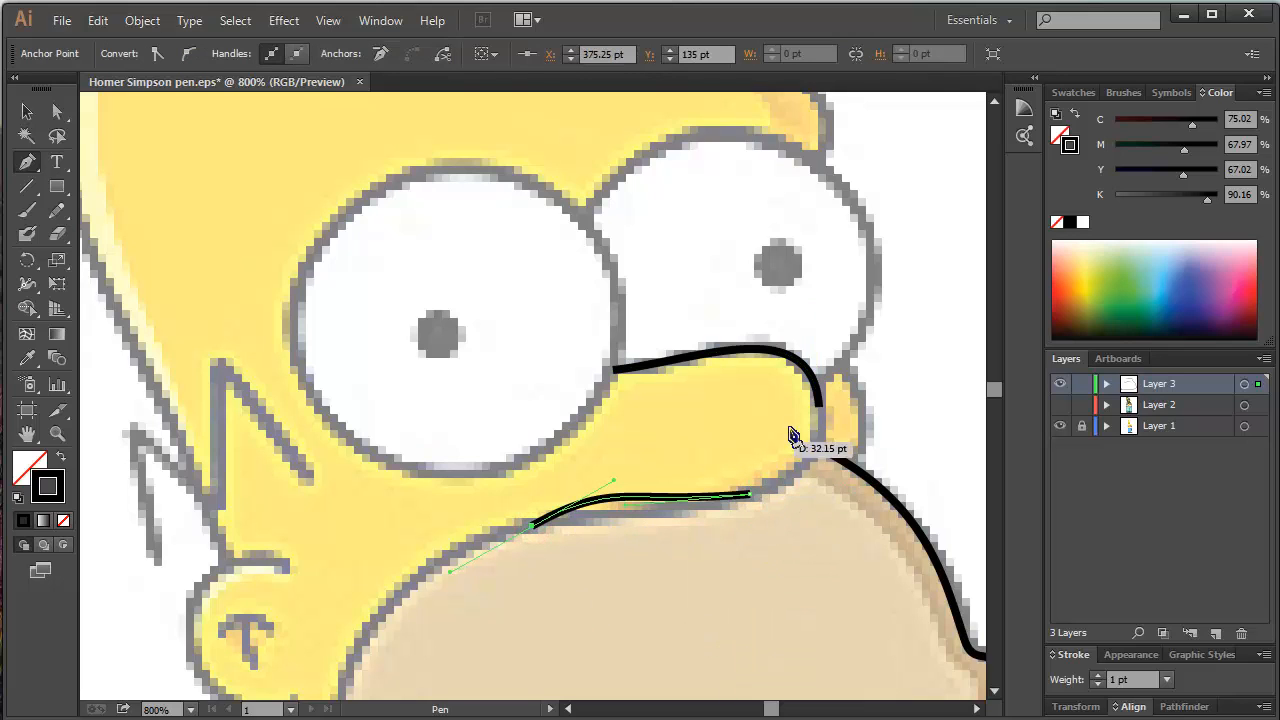
key(ctrl+z)
ctrl+click(820, 452)
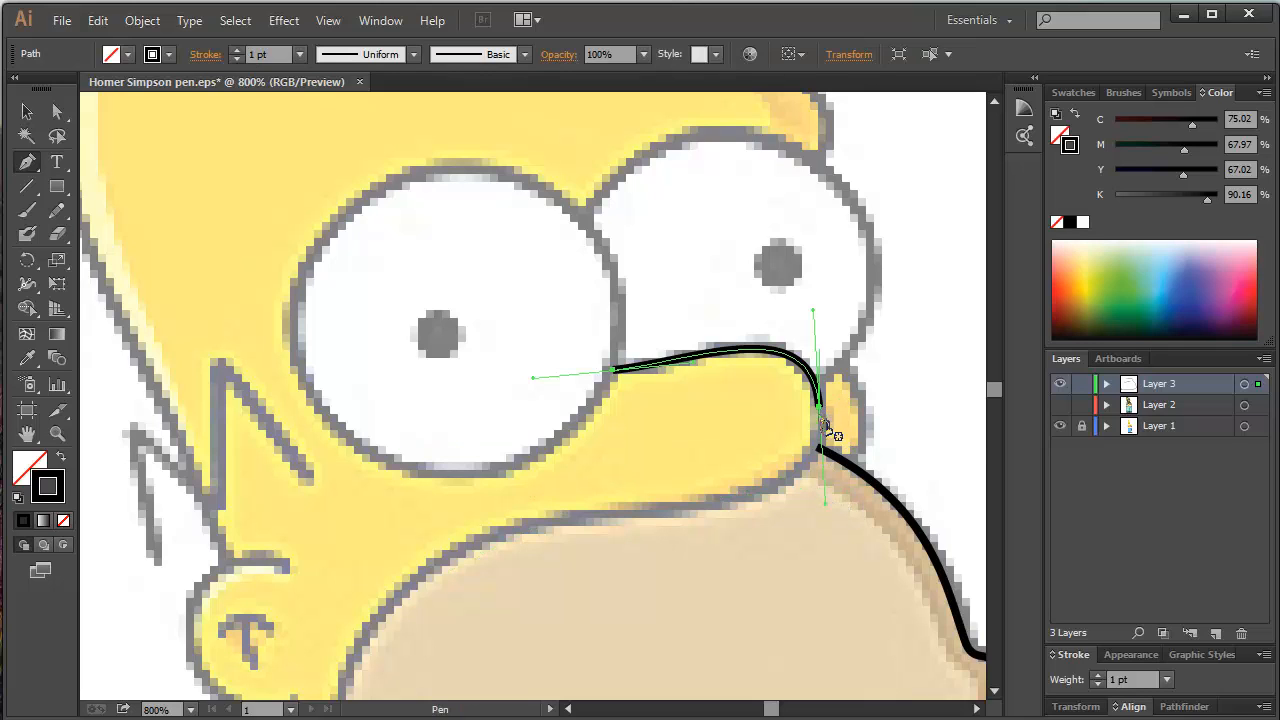
Turn the nose-front anchor into a corner by adjusting its handles, and continue the path with a curve under the nose.
scroll(840, 420, up, 2)
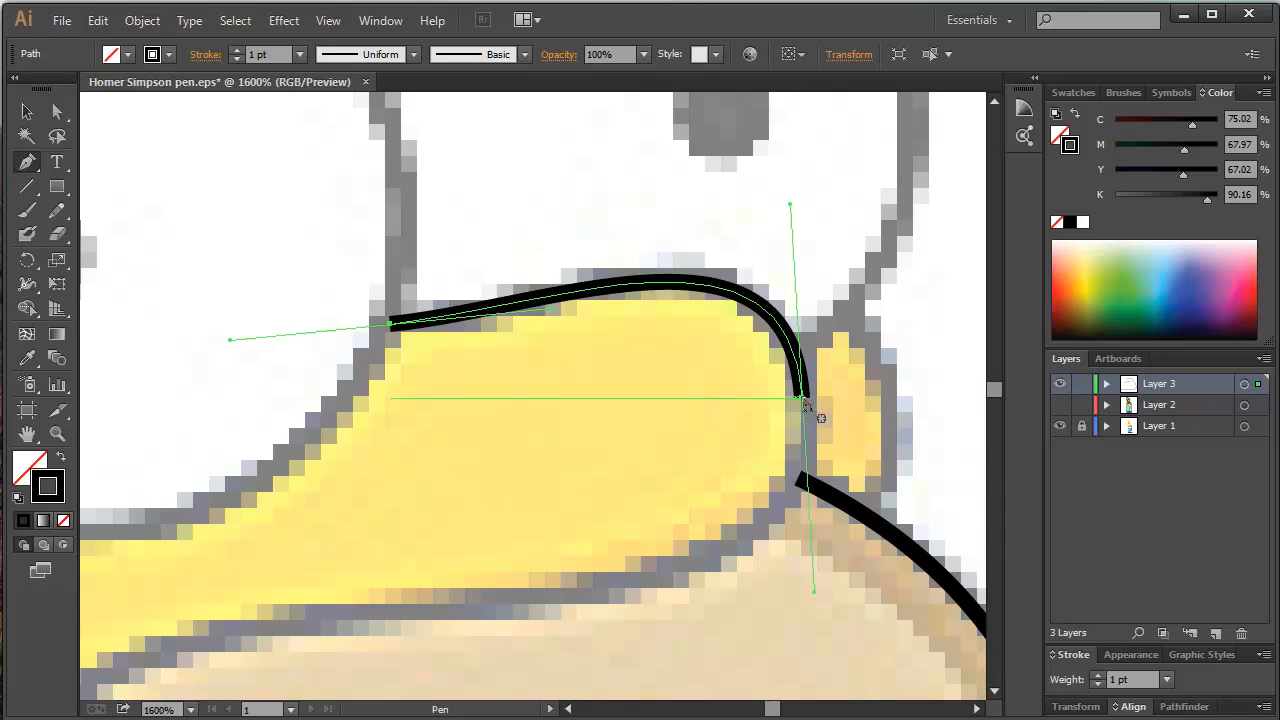
click(806, 400)
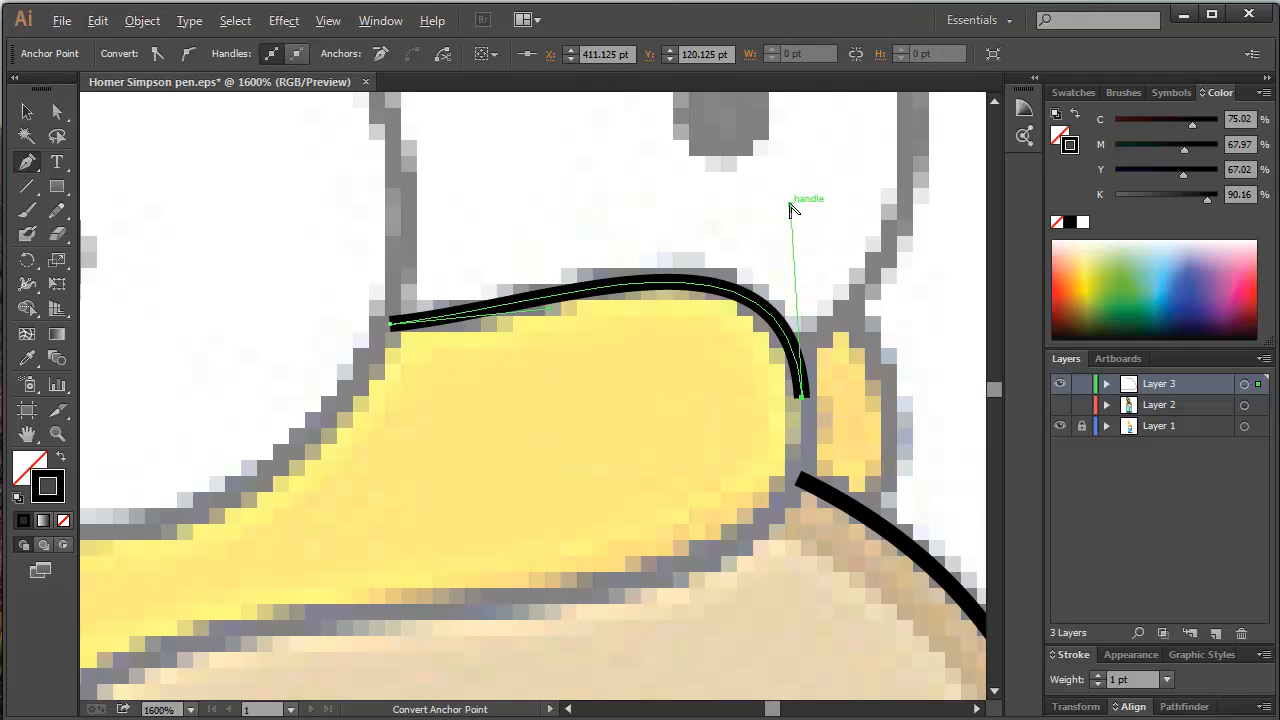
drag(790, 208, 686, 277)
drag(715, 543, 607, 569)
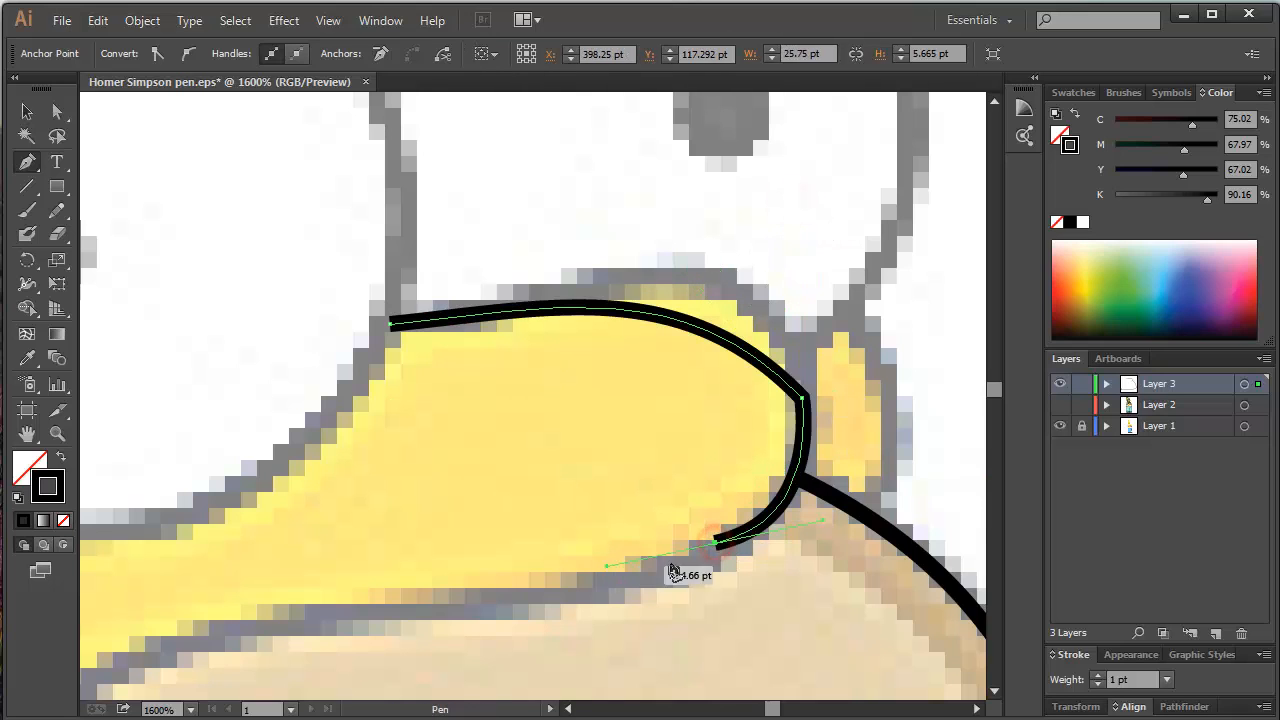
Raise the curve along the top of the nose with its handle and convert the nose-front anchor to a smooth point.
click(800, 396)
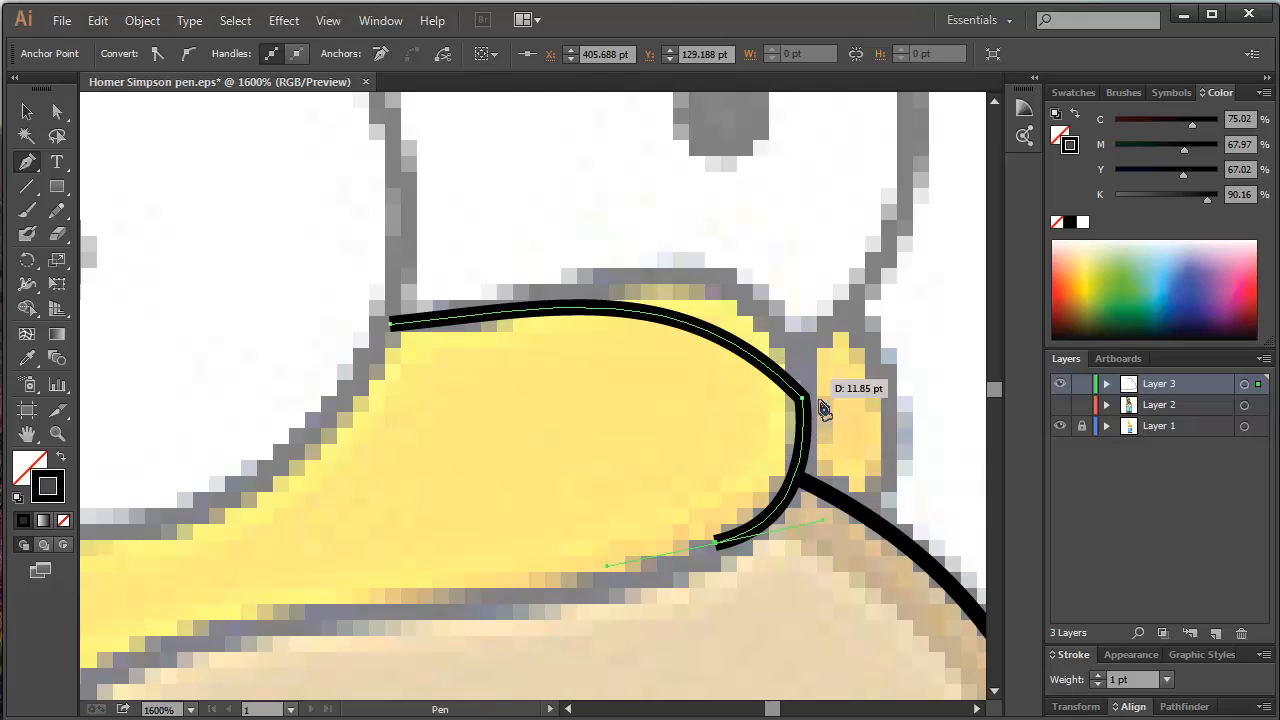
key(a)
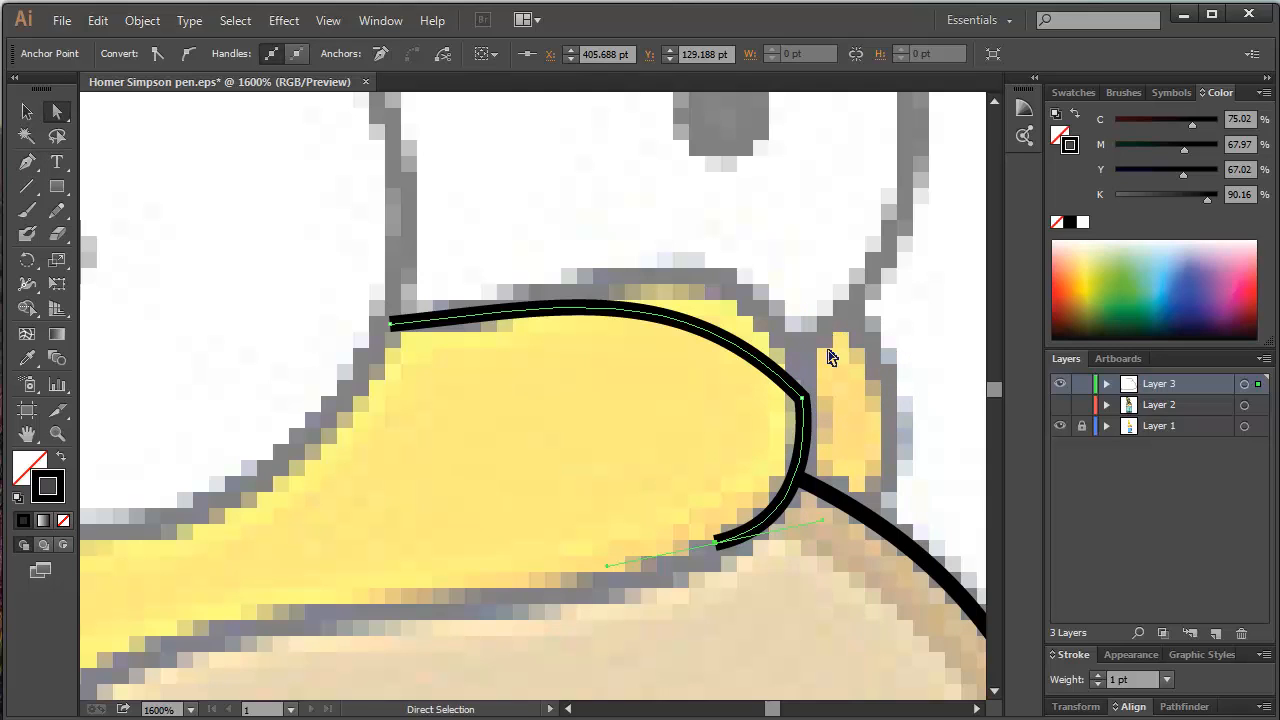
click(805, 401)
mouse_move(685, 280)
mouse_down()
mouse_move(743, 257)
mouse_move(698, 246)
mouse_up()
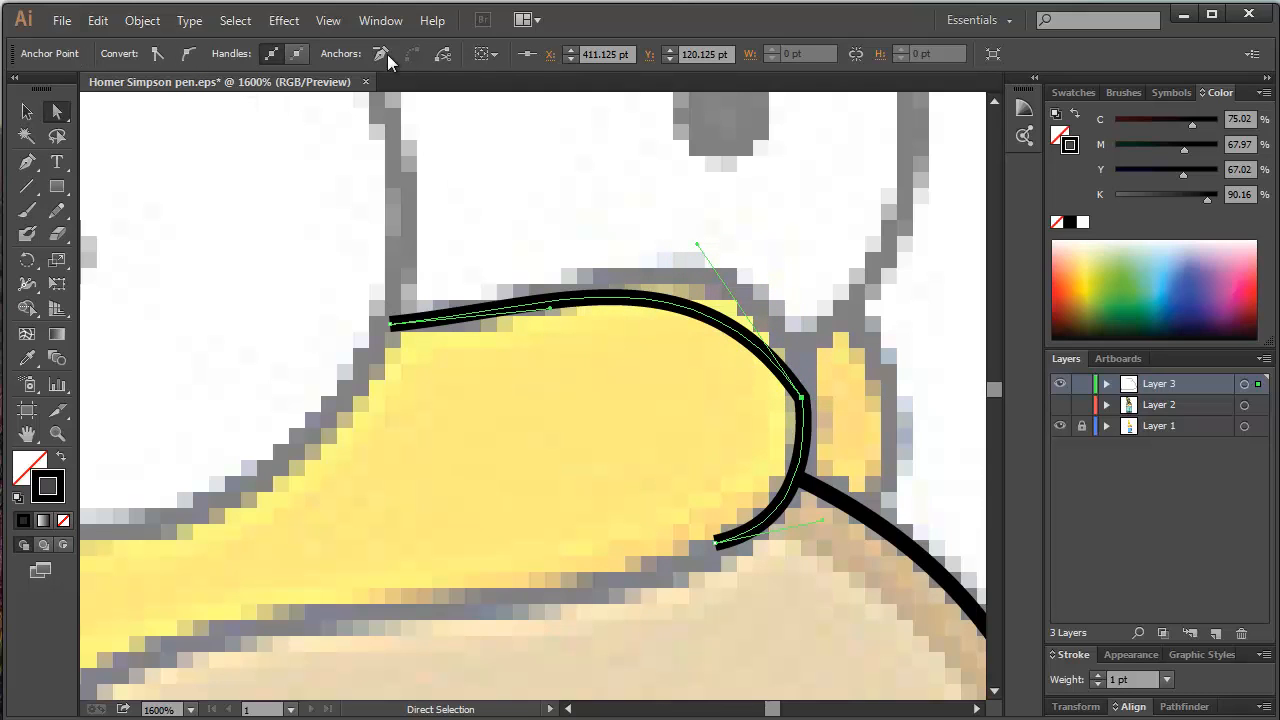
click(186, 53)
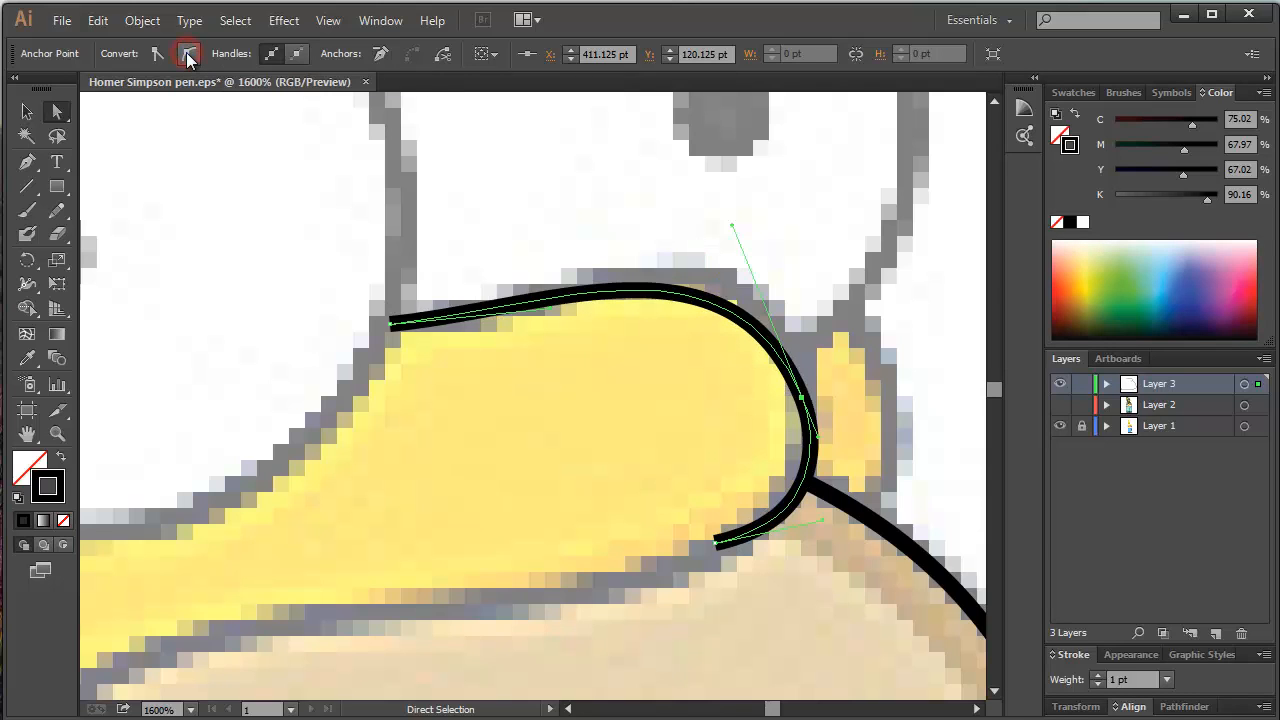
Adjust the handles of the nose-front anchor and the path's lower end so the curve follows the rounded front of the nose.
mouse_move(816, 440)
mouse_down()
mouse_move(800, 452)
mouse_move(817, 486)
mouse_move(811, 461)
mouse_up()
mouse_move(776, 216)
mouse_down()
mouse_move(780, 254)
mouse_move(766, 209)
mouse_up()
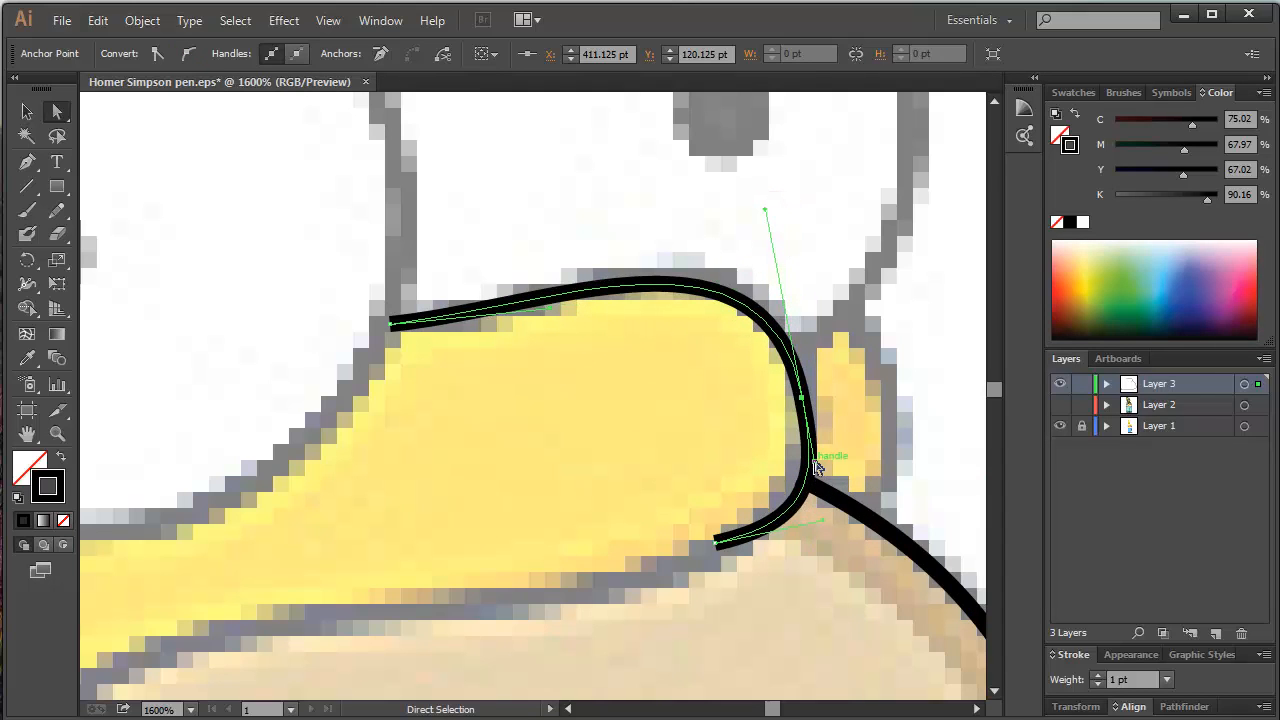
drag(816, 465, 809, 447)
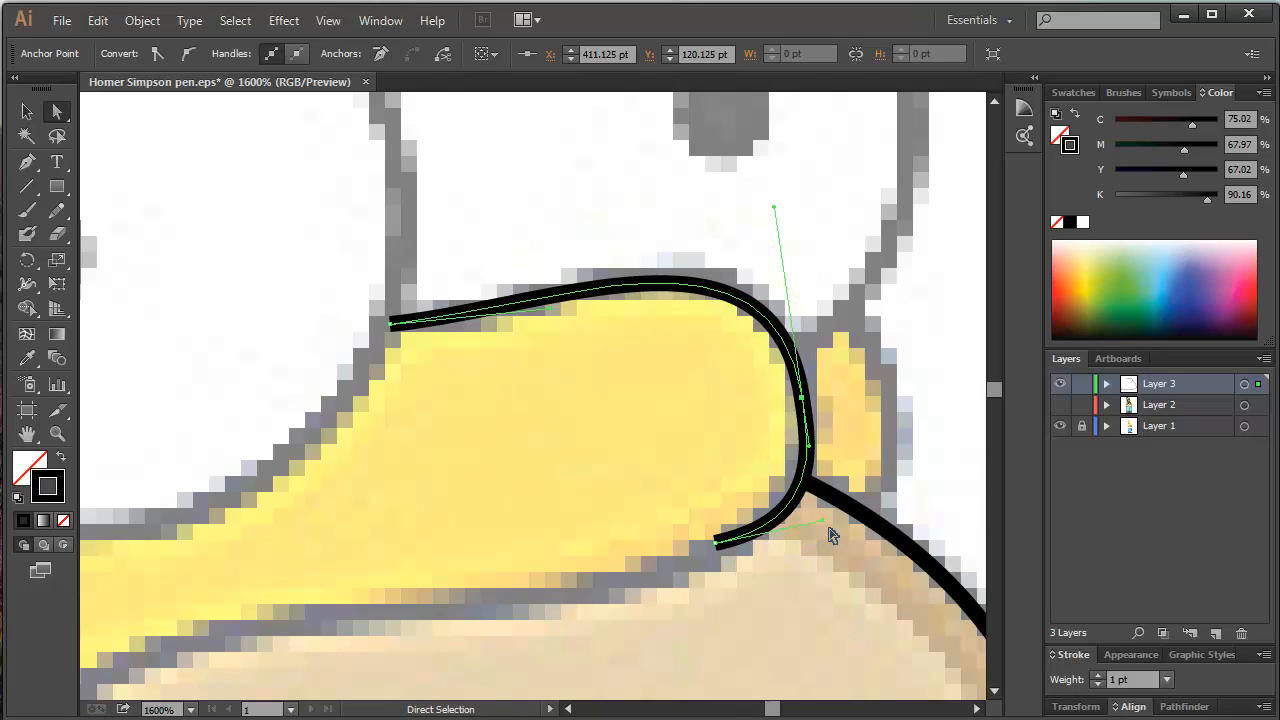
drag(822, 522, 791, 526)
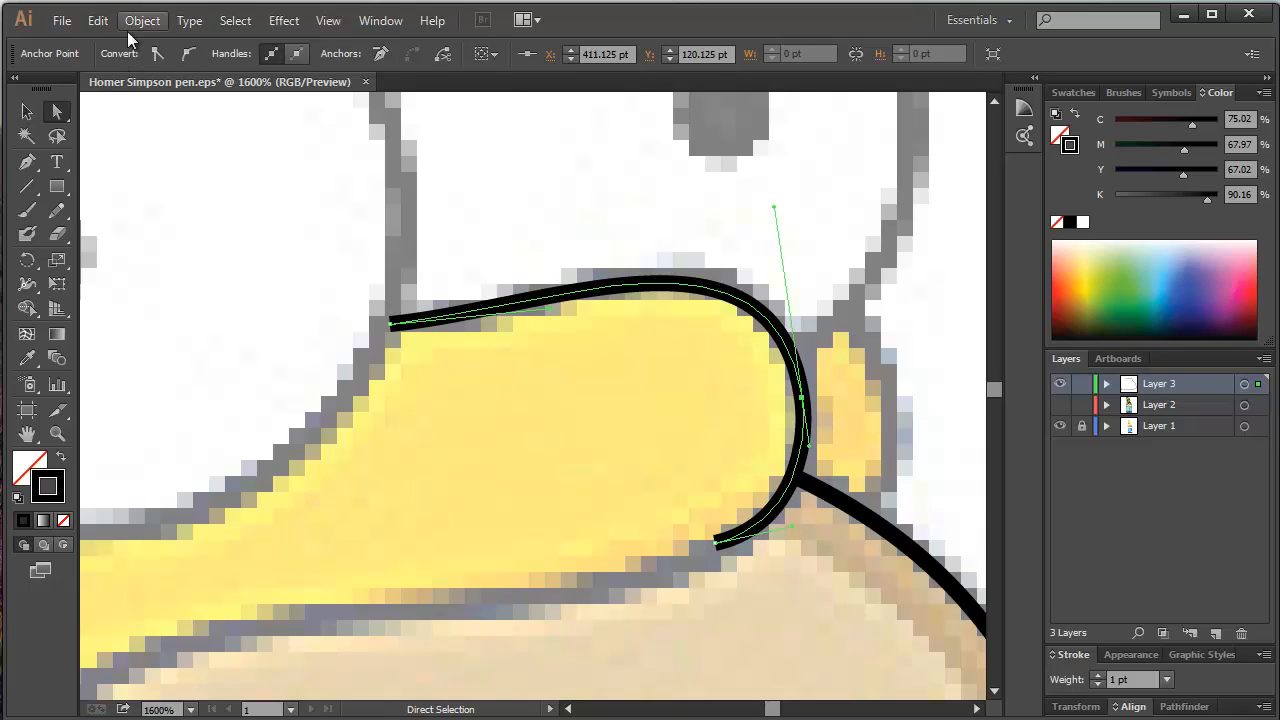
Continue the nose path from its lower end with one long curve to the rear edge of the muzzle, level with the mouth corner.
click(54, 112)
key(p)
click(716, 545)
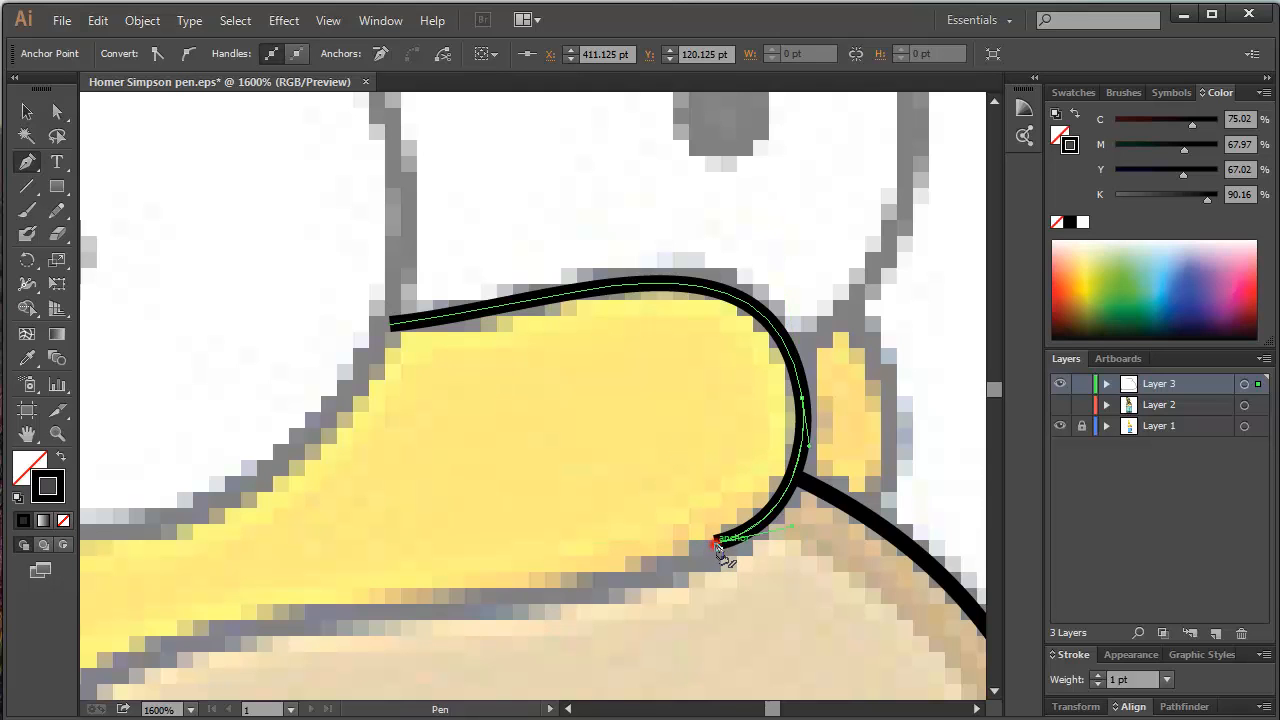
drag(486, 534, 726, 271)
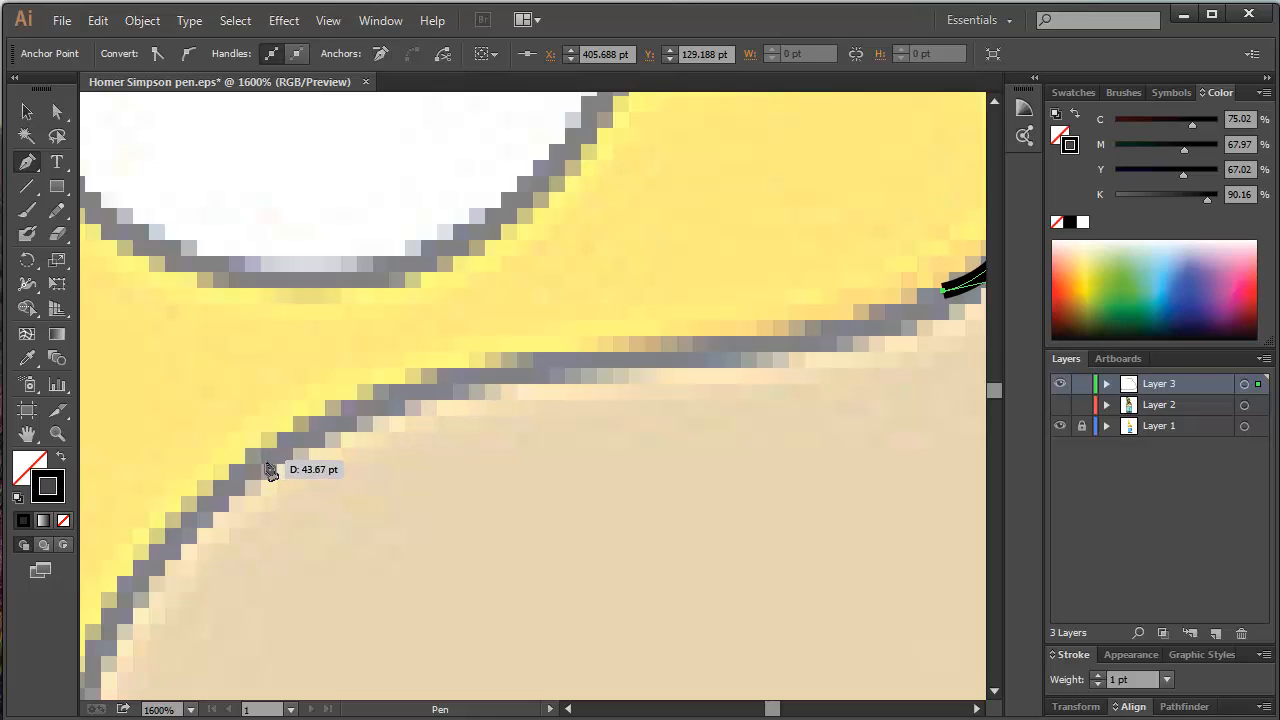
scroll(263, 475, down, 3)
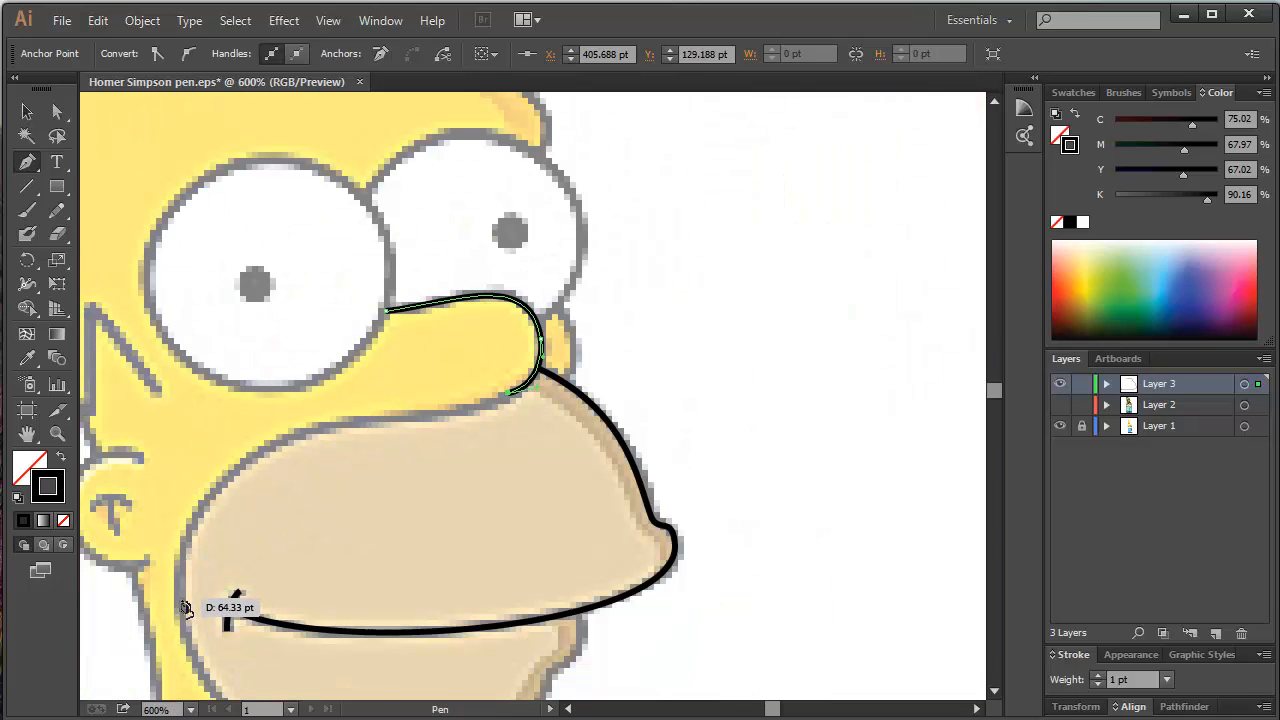
drag(177, 594, 202, 634)
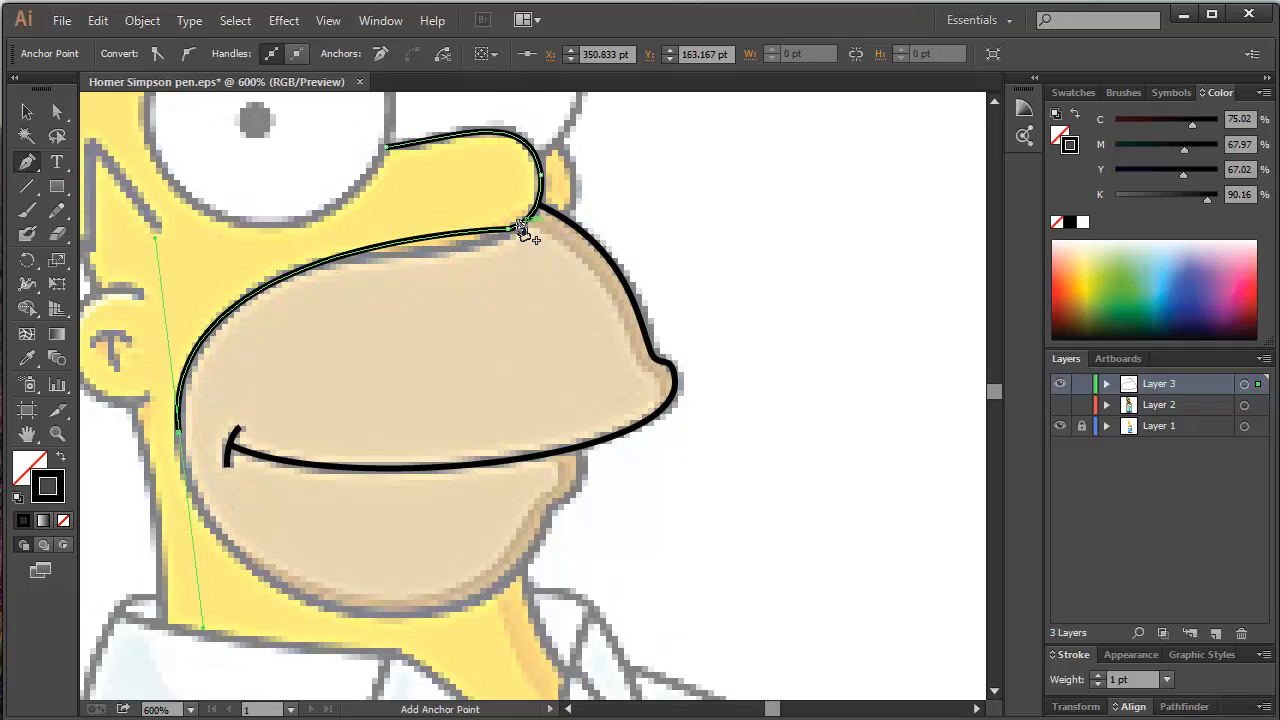
Try to smooth the join under the nose by converting its anchor to a smooth point and shortening its rear handle.
scroll(523, 228, up, 4)
drag(506, 206, 794, 495)
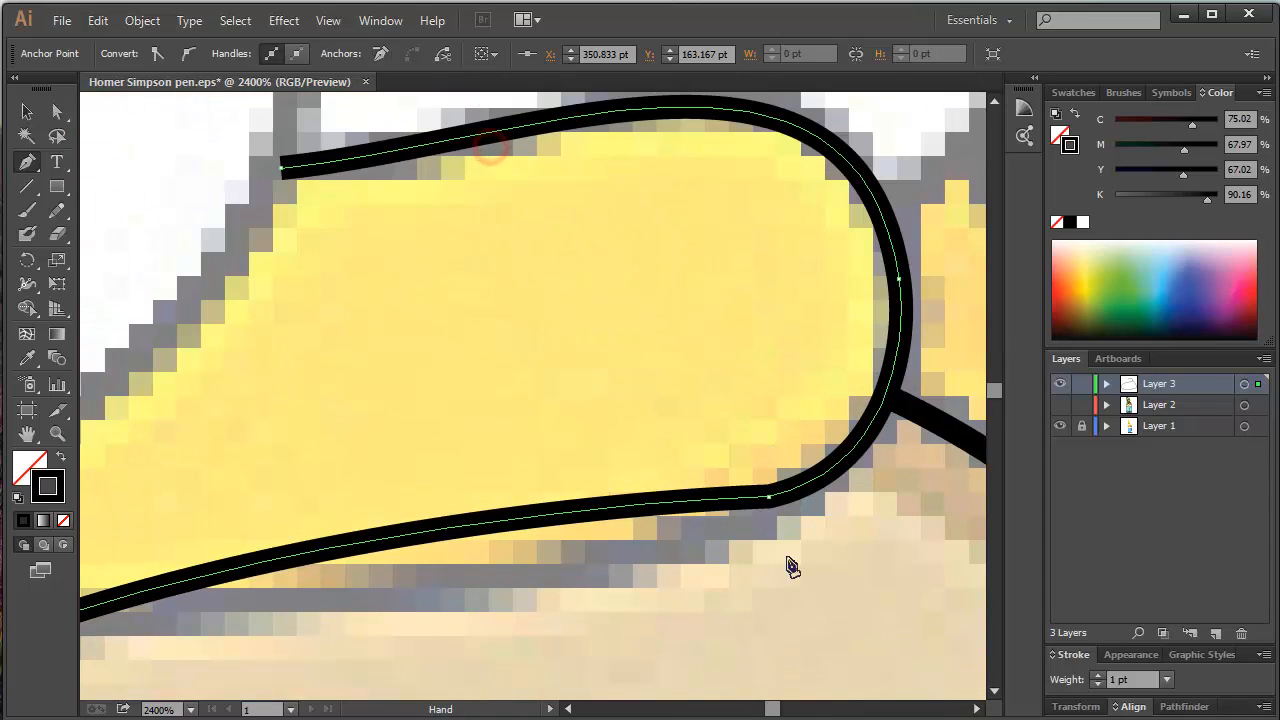
key(a)
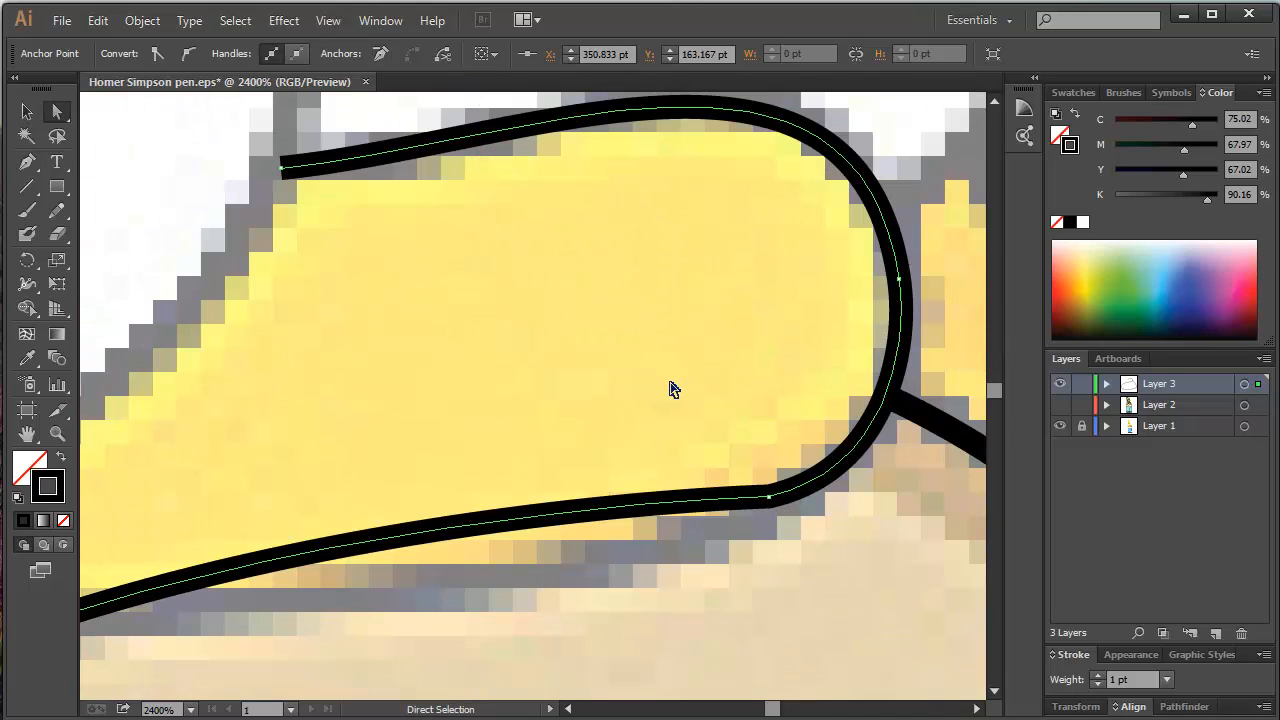
click(772, 497)
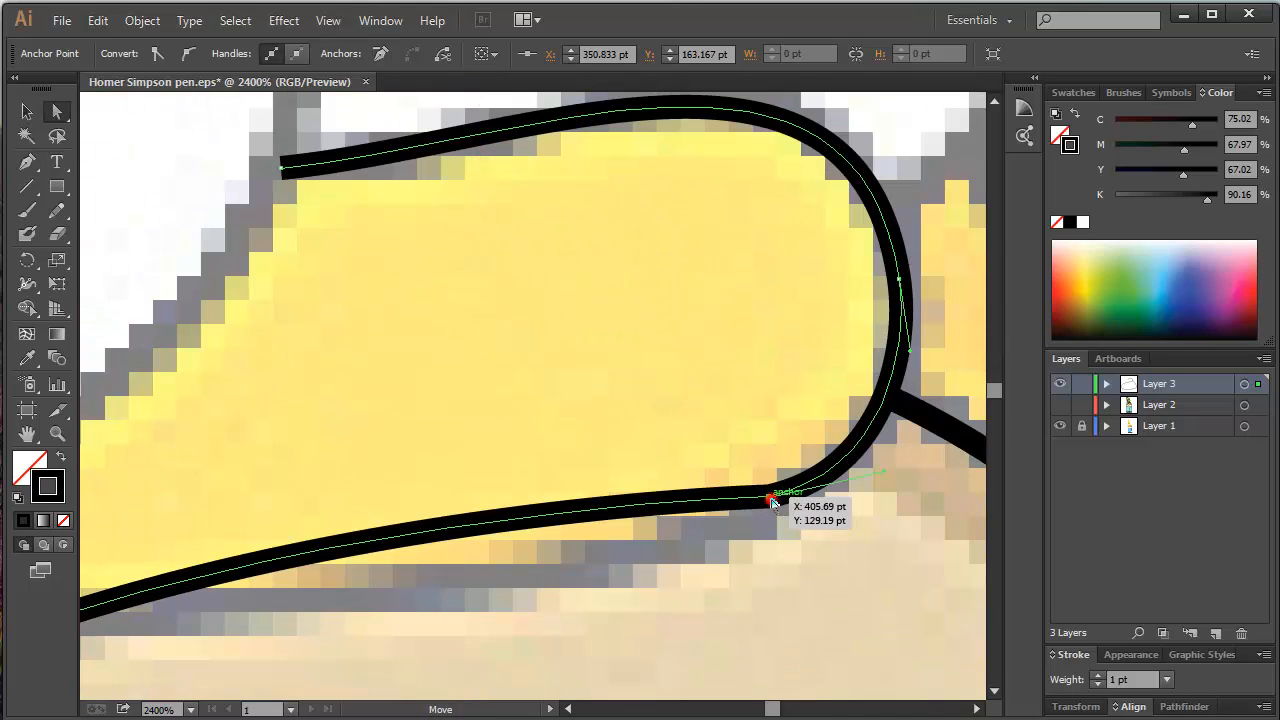
click(186, 53)
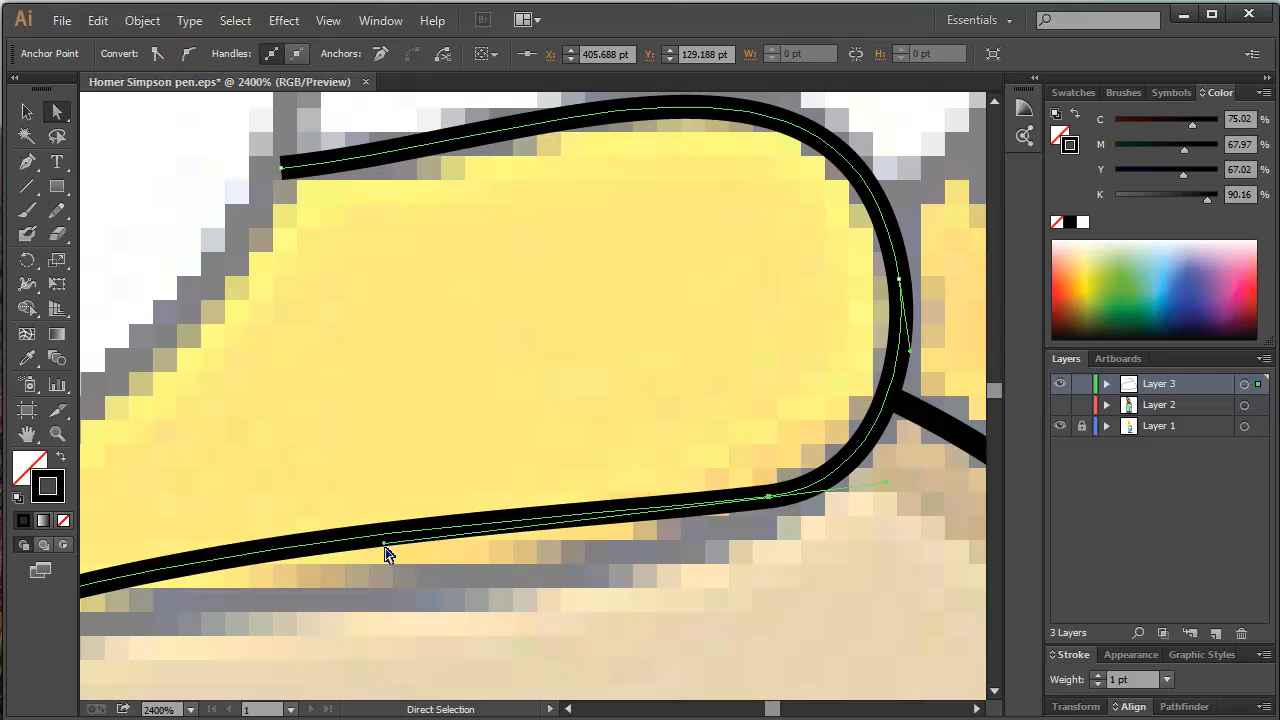
drag(386, 551, 693, 528)
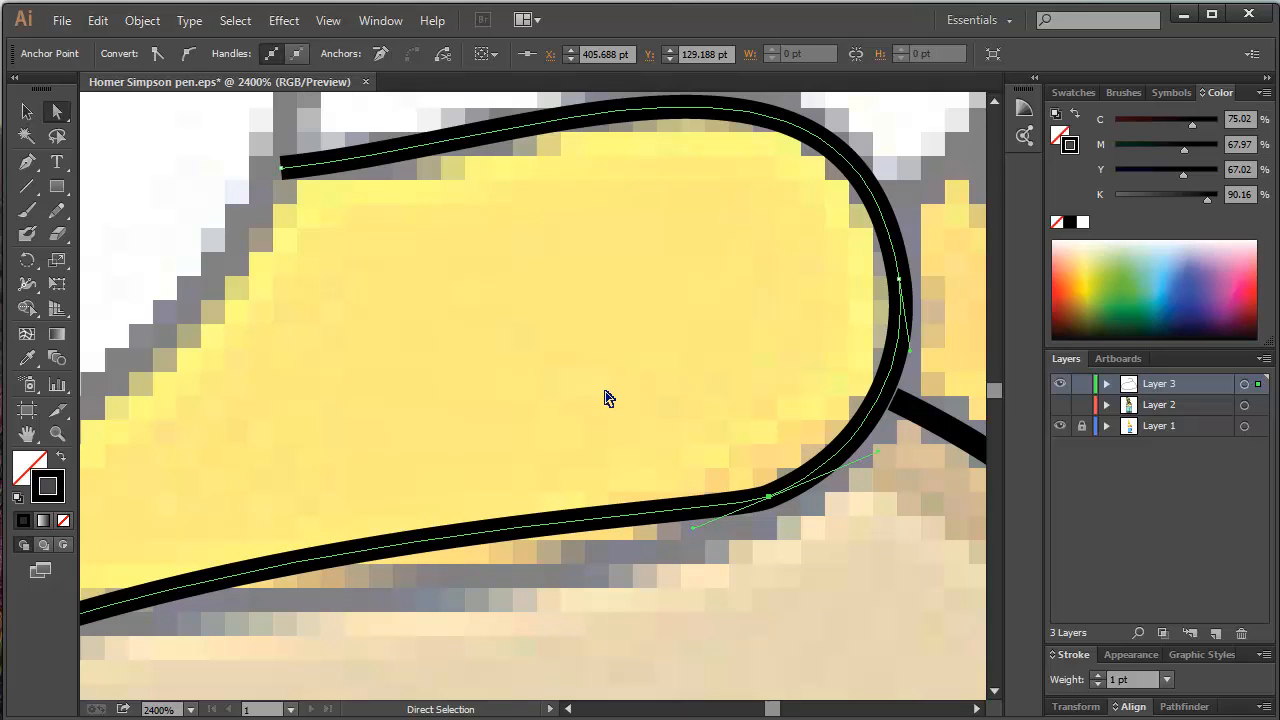
Delete the anchor under the nose and lengthen the neighbouring anchors' handles so a single curve follows the nose underside and muzzle.
key(o)
key(p)
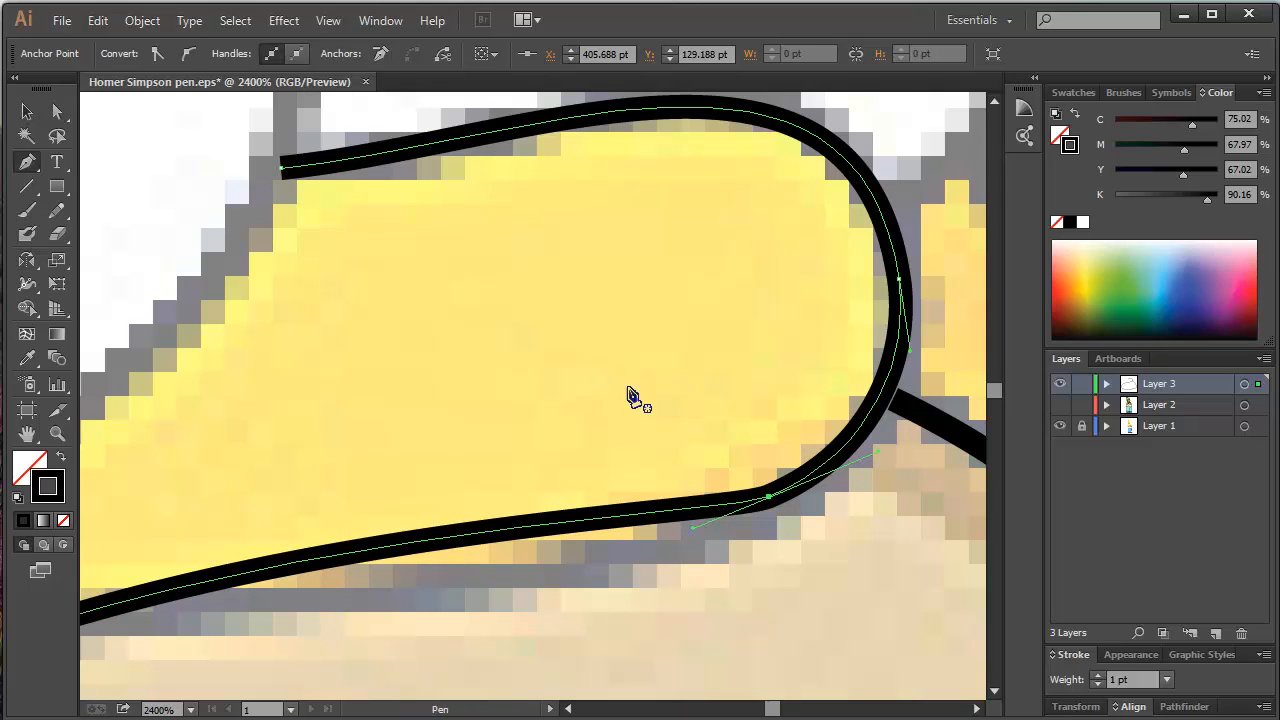
click(768, 497)
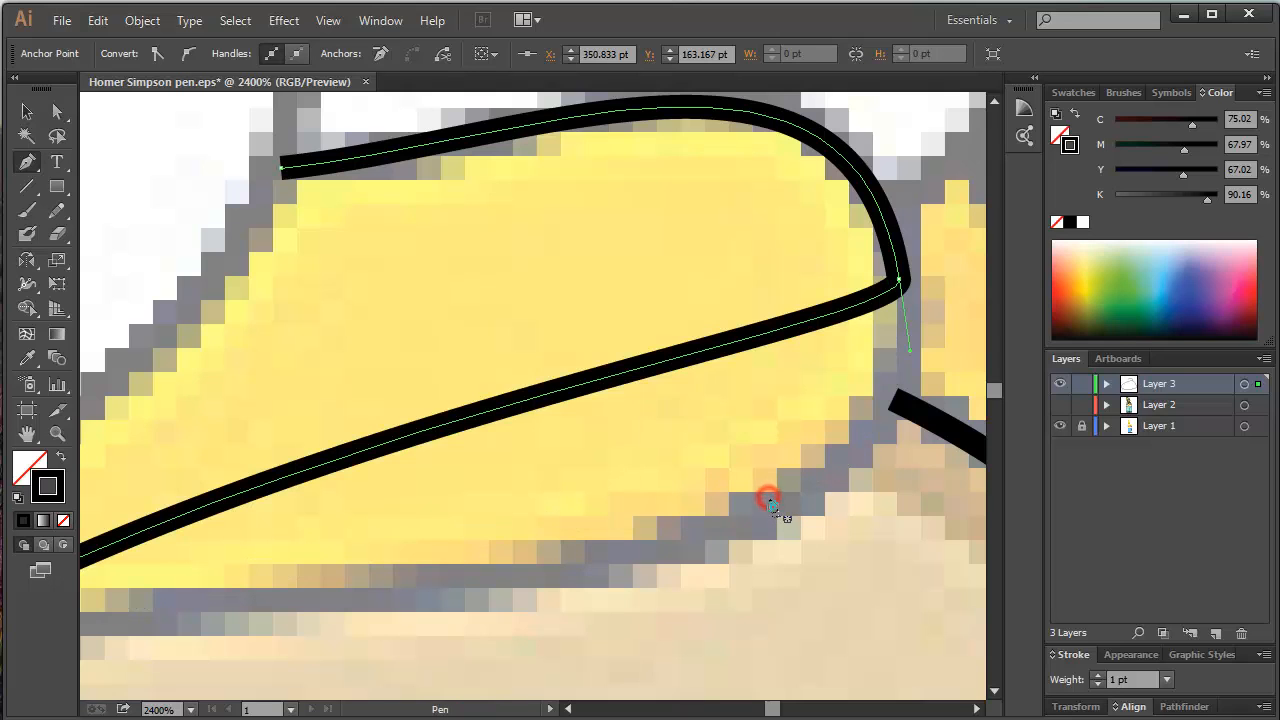
scroll(890, 378, down, 3)
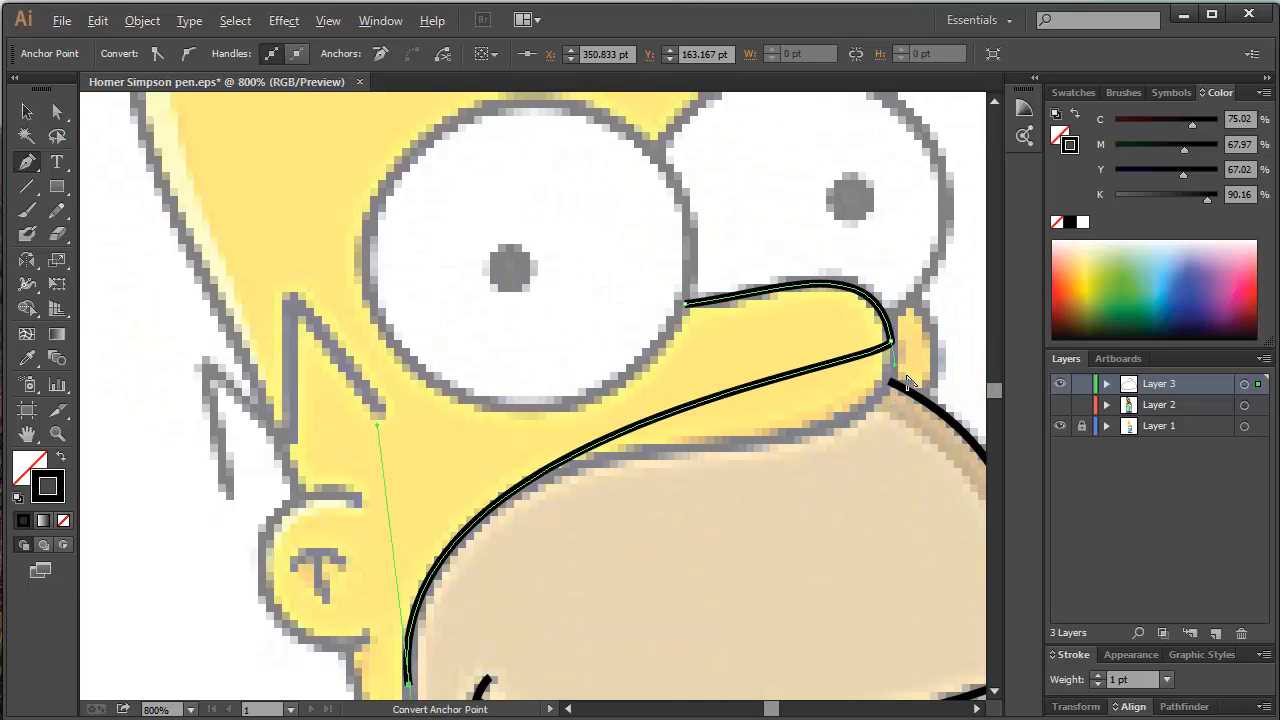
drag(891, 346, 914, 519)
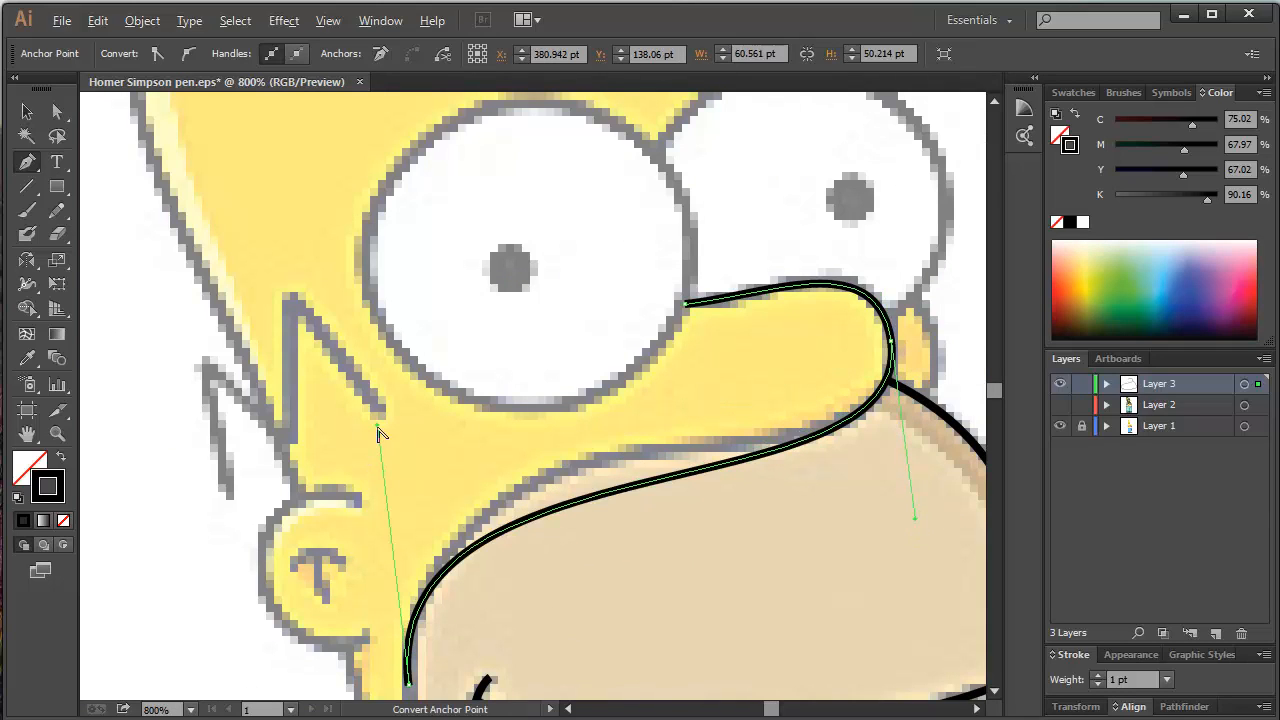
drag(378, 428, 385, 336)
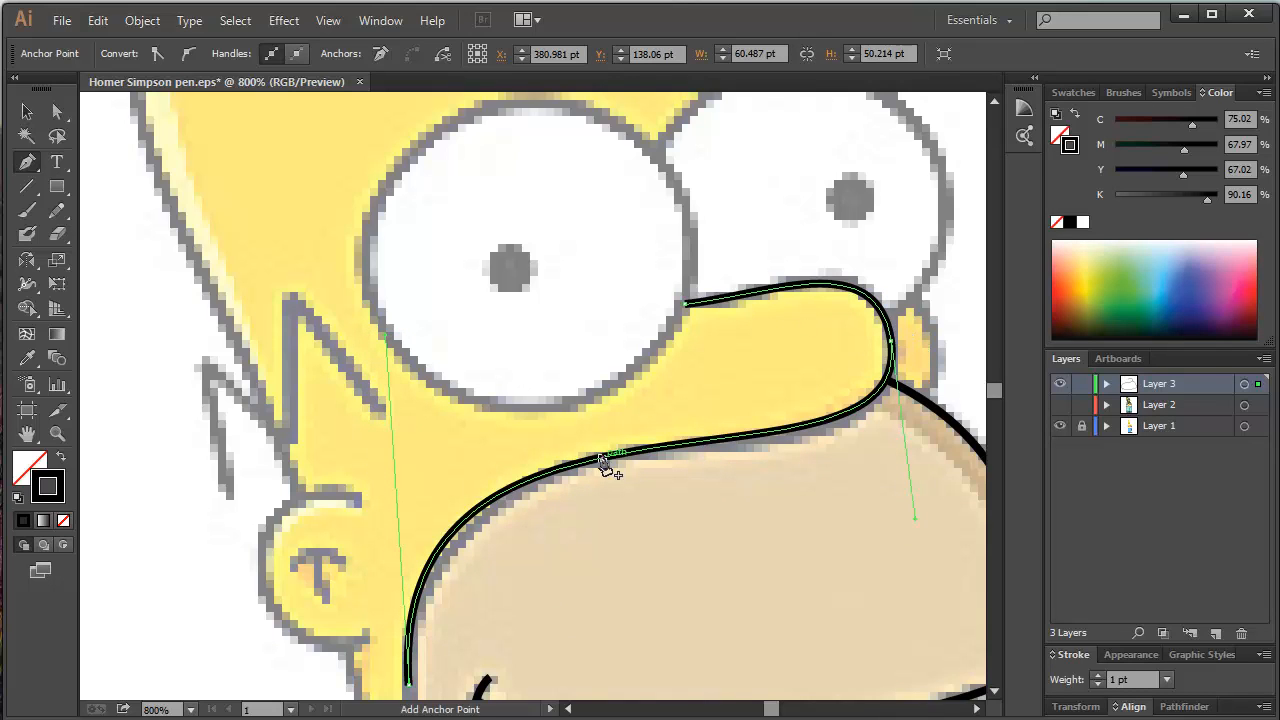
Extend the path from the rear edge of the muzzle with a curve around the jaw to the lowest point of the chin.
scroll(606, 466, down, 2)
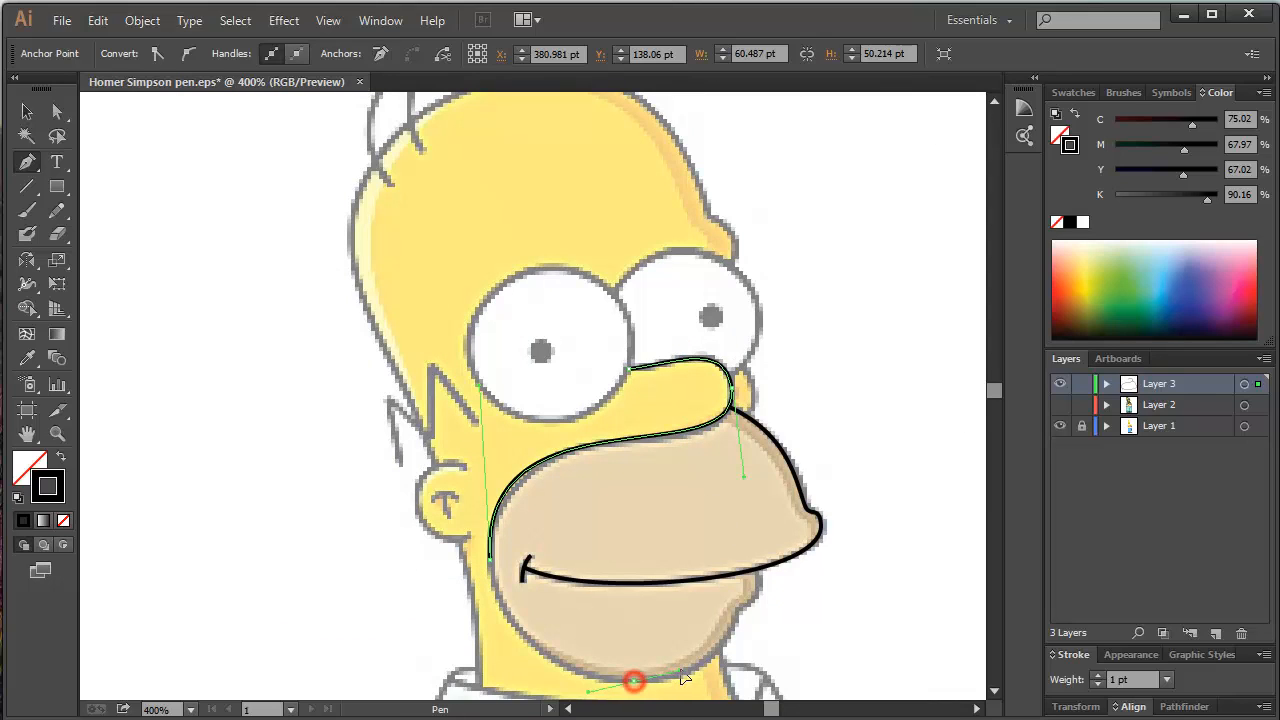
drag(683, 676, 699, 648)
key(ctrl+z)
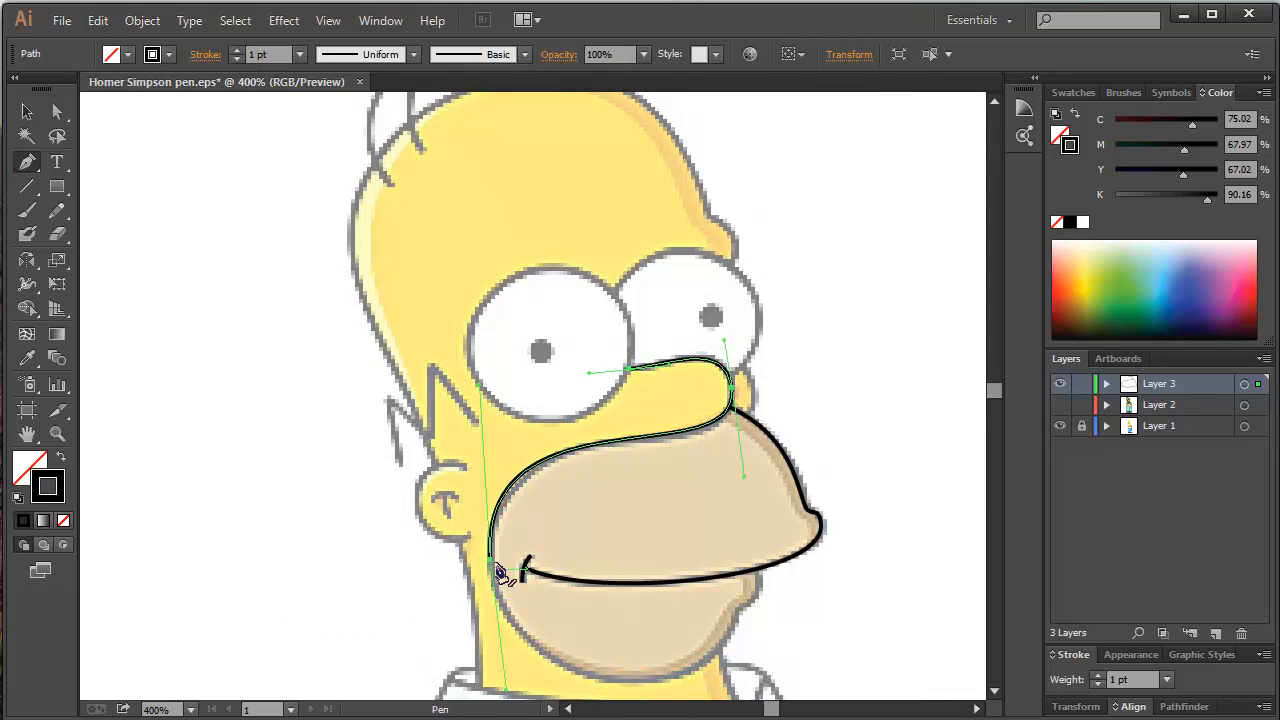
click(491, 558)
drag(629, 679, 757, 683)
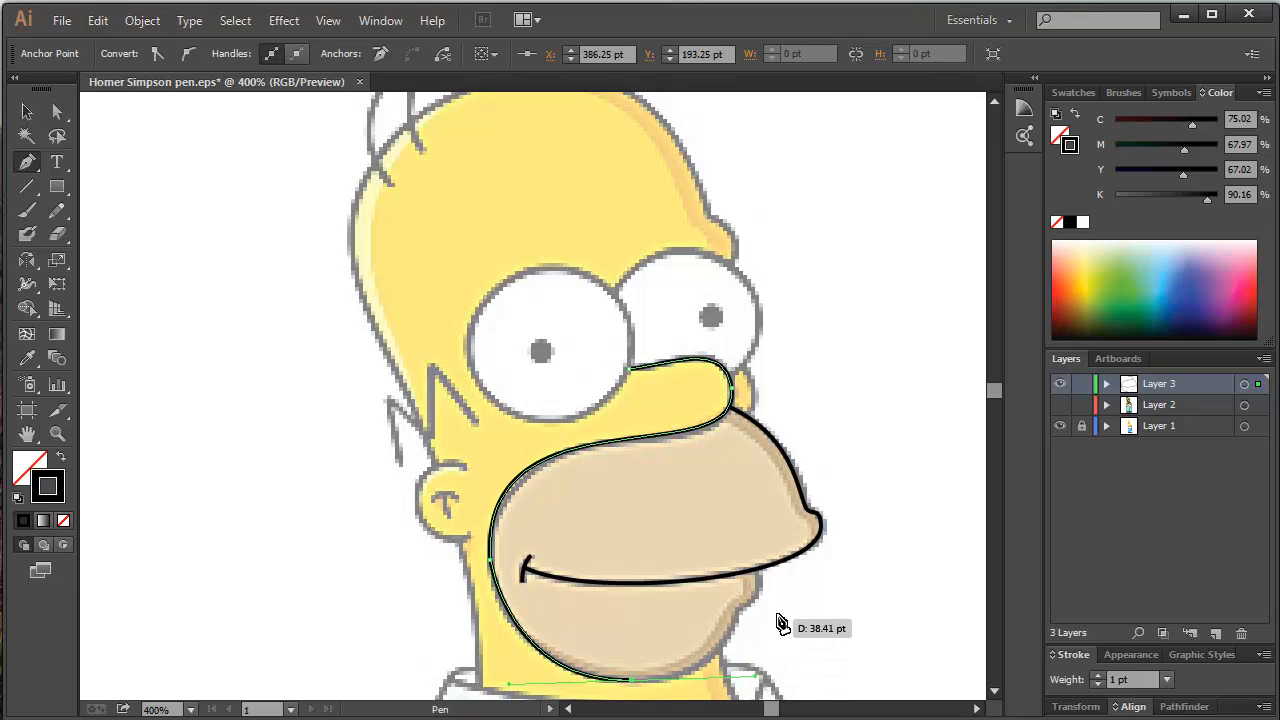
Extend the path from the chin up to the notch below the lower lip and shorten the chin anchor's handle to fit the outline.
drag(738, 609, 698, 370)
scroll(772, 667, up, 2)
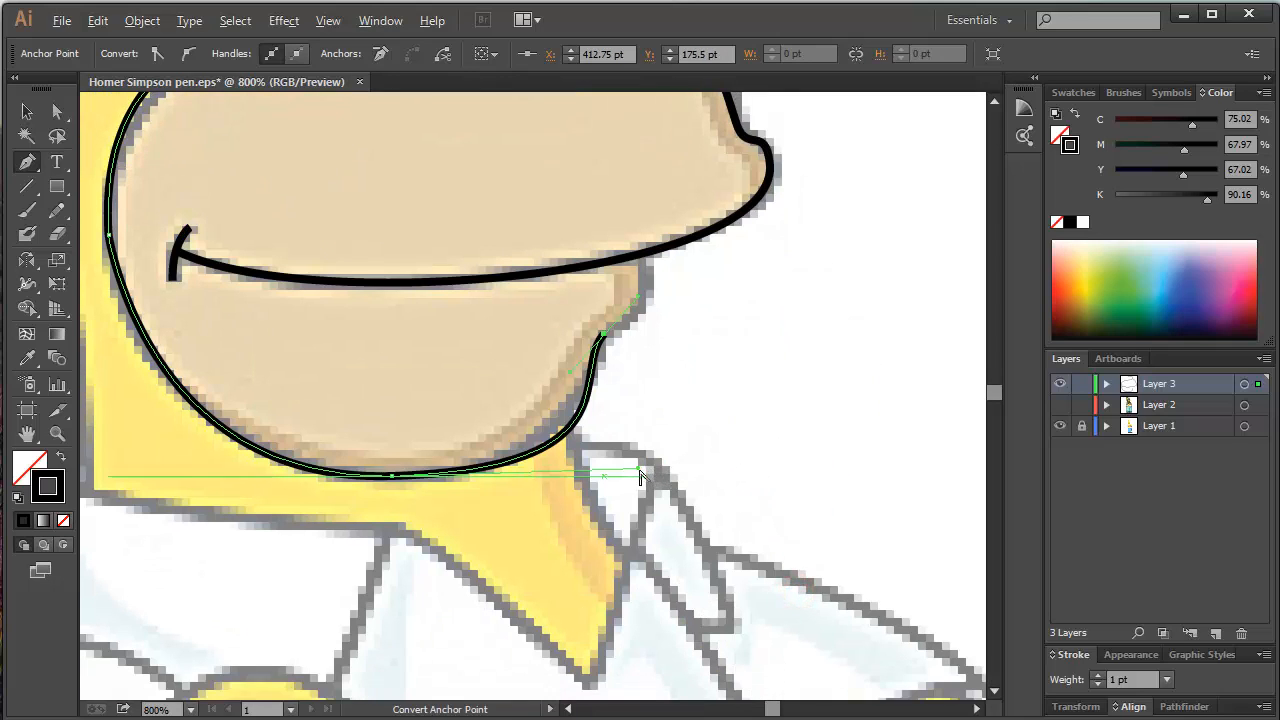
drag(640, 472, 578, 465)
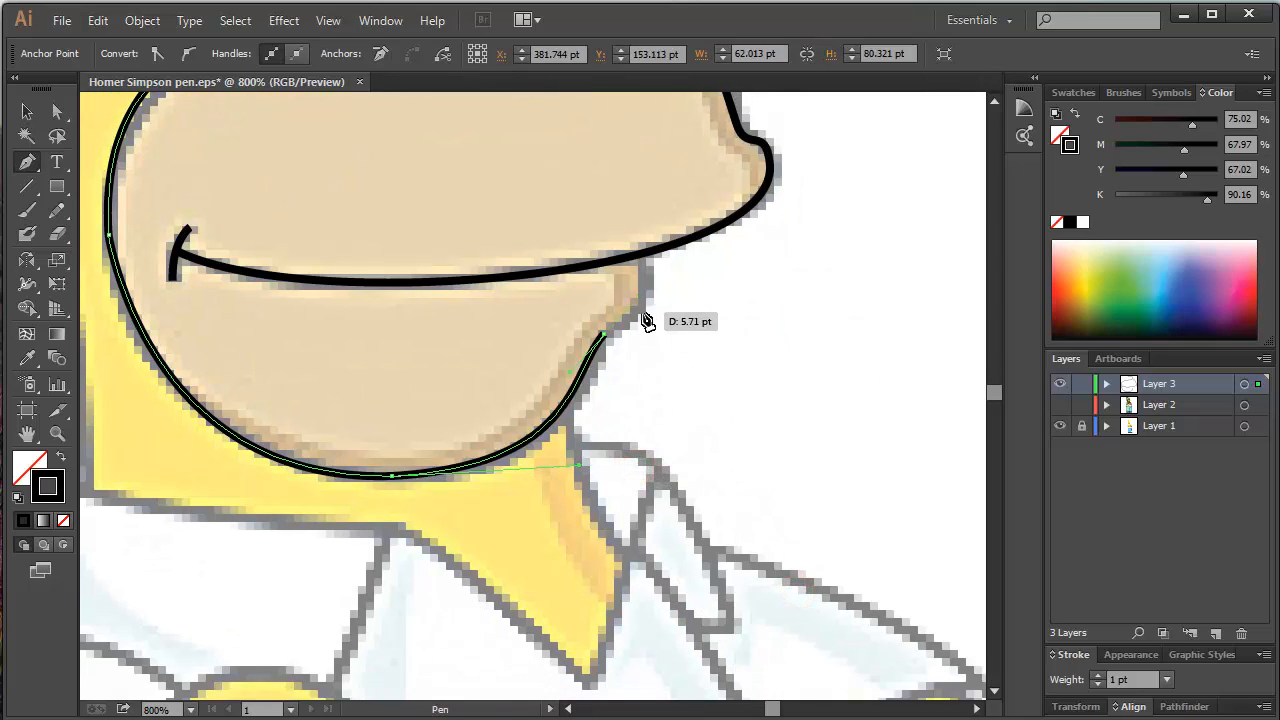
Finish the path with a rounded lower-lip curve from the notch up to the mouth line, and deselect it.
click(644, 255)
click(642, 256)
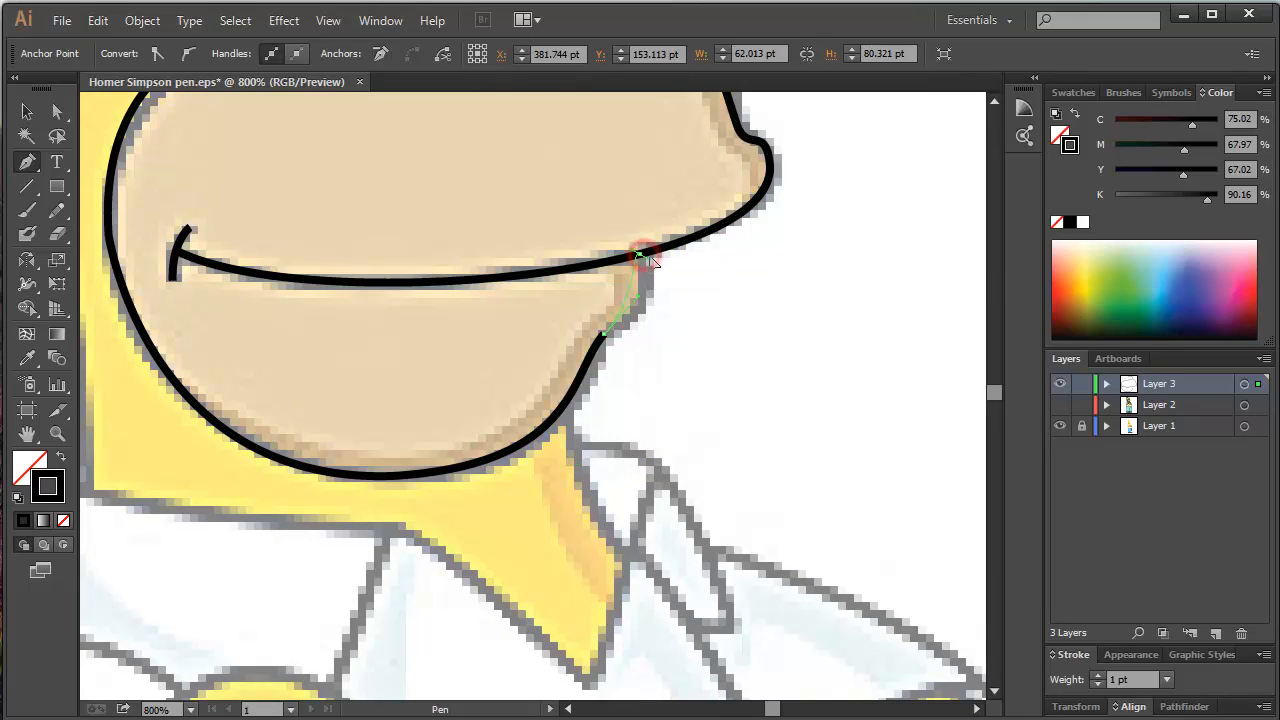
drag(632, 230, 631, 228)
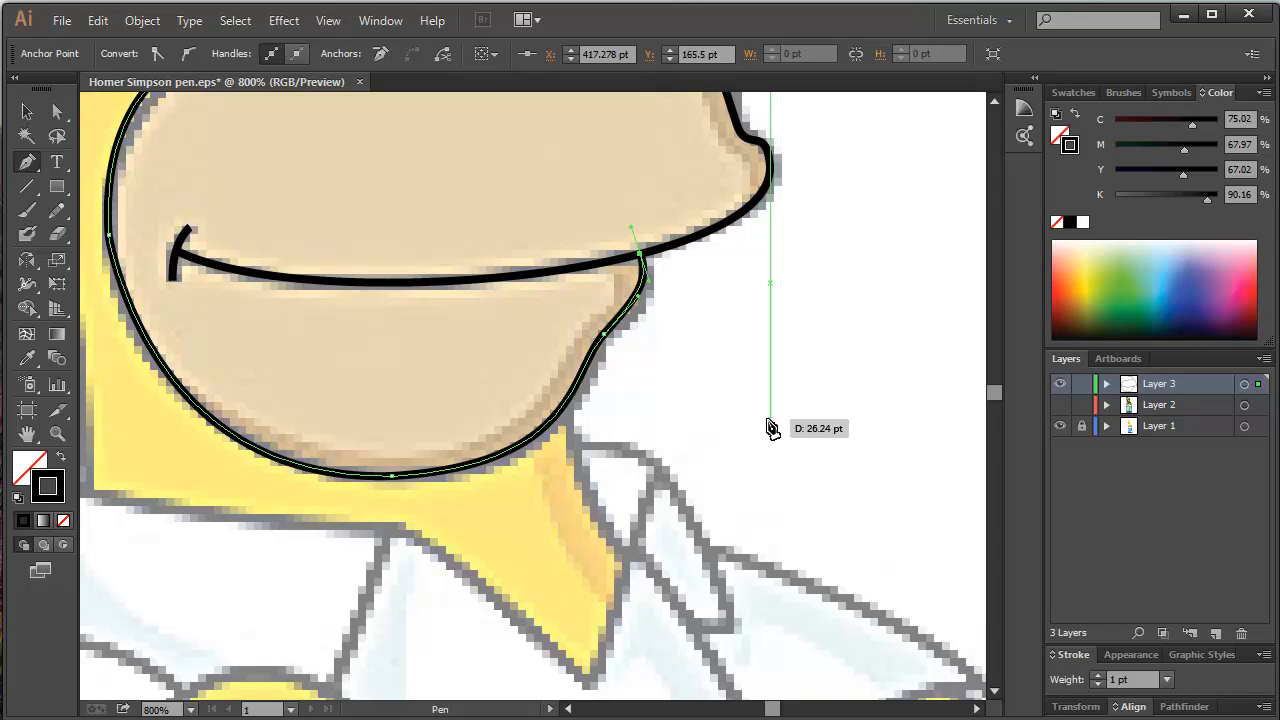
scroll(541, 323, down, 3)
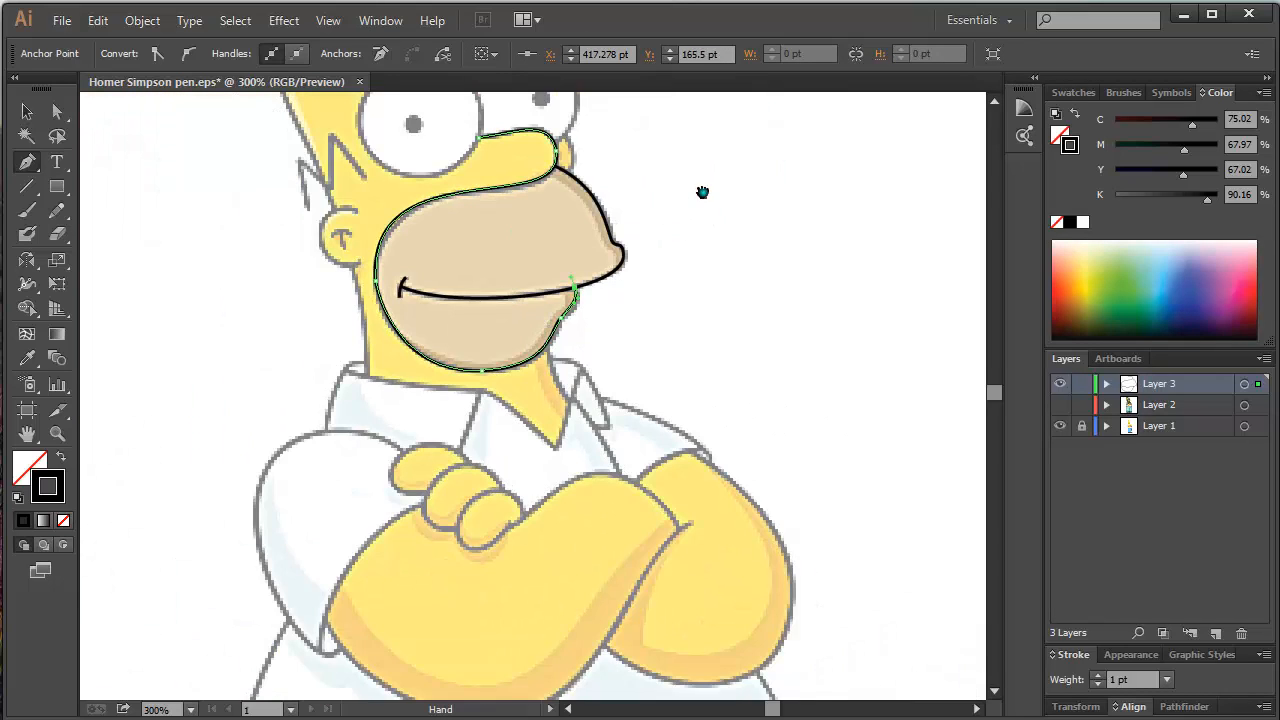
drag(700, 191, 743, 357)
key(a)
click(742, 354)
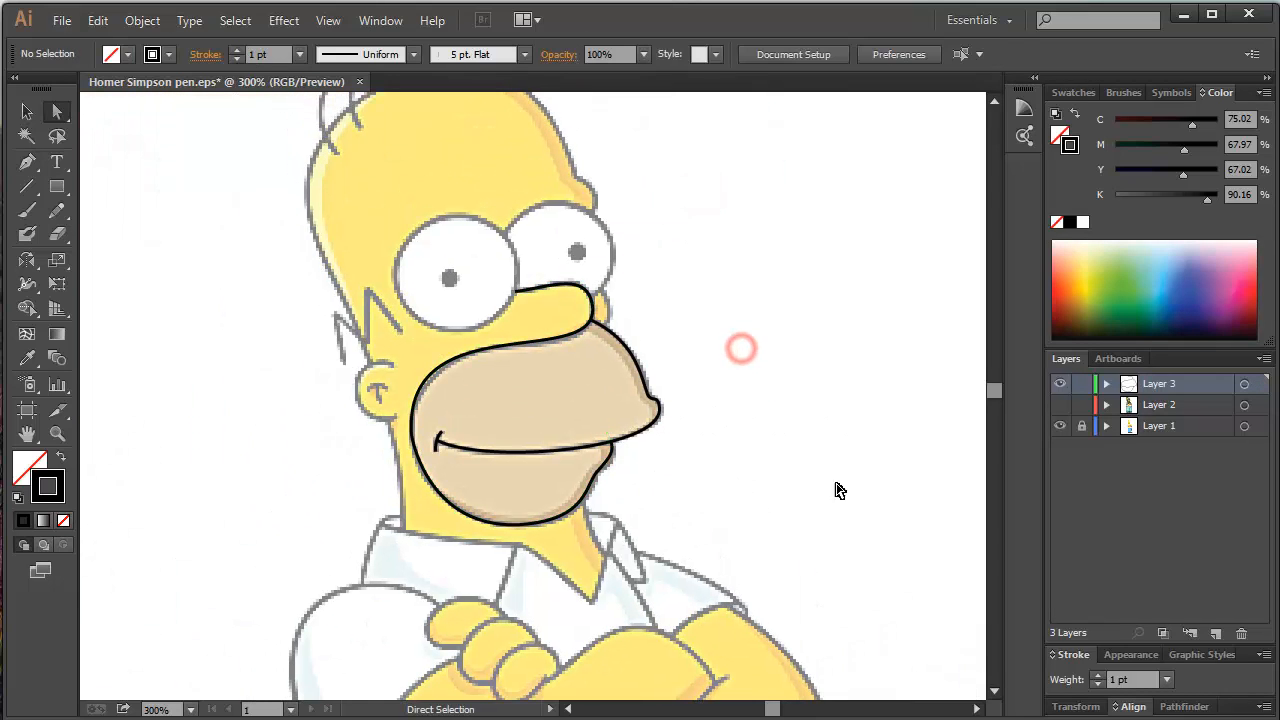